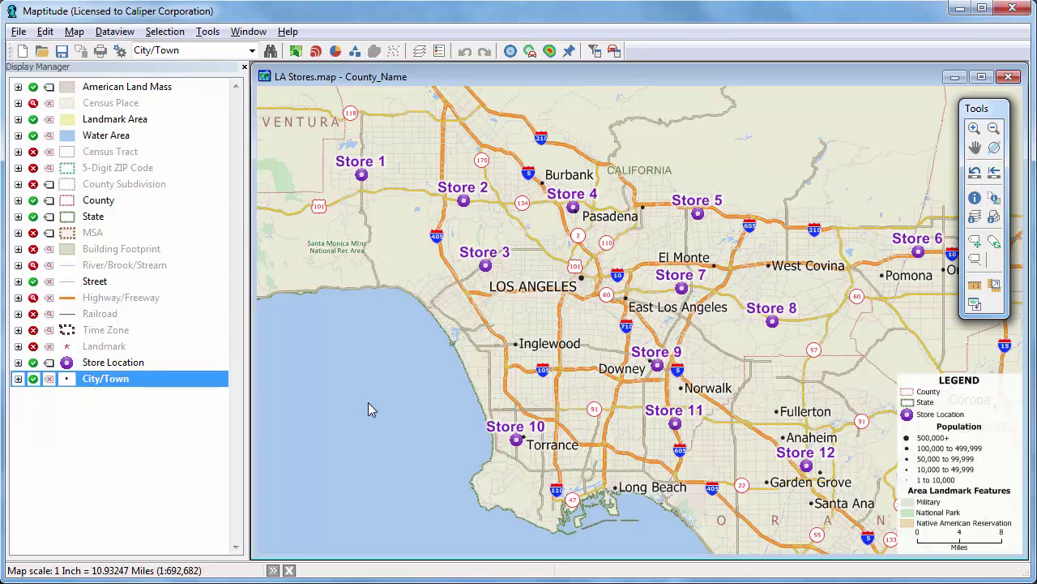
# Show the Drawing toolbar via Edit > Drawing and choose the circle-by-radius tool.
pyautogui.click(45, 32)
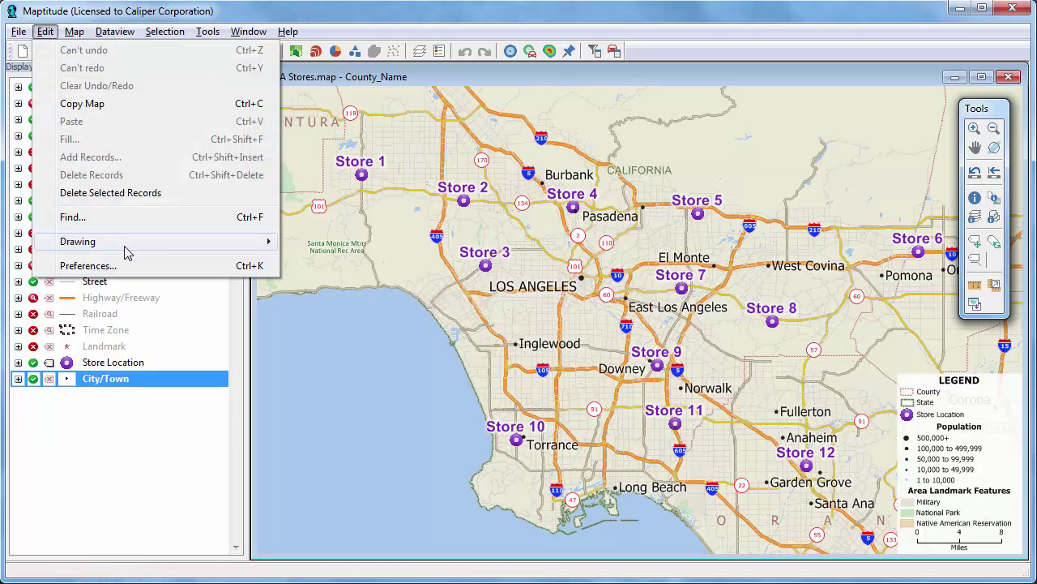
pyautogui.moveTo(128, 248)
pyautogui.click(340, 248)
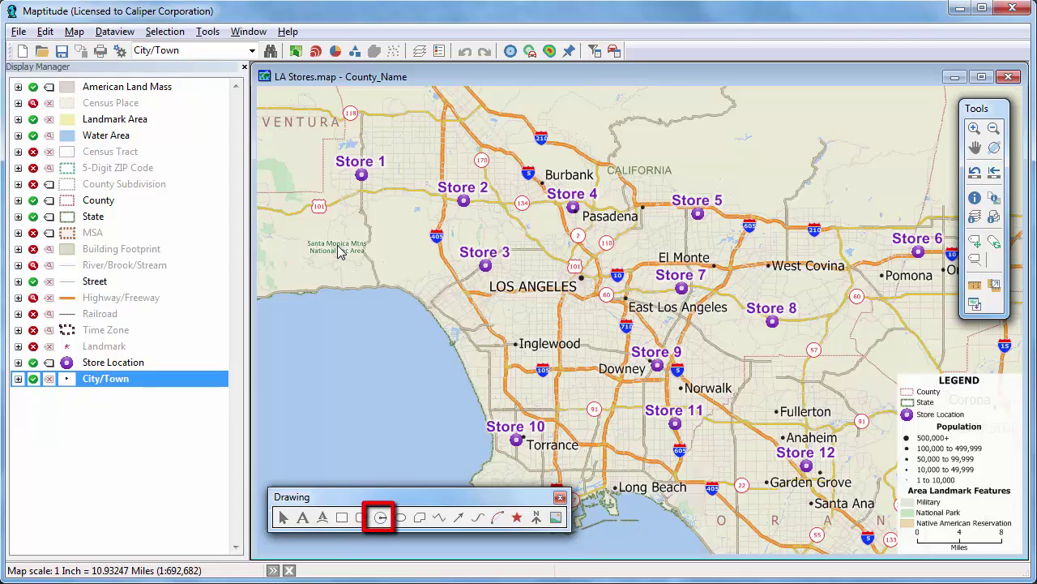
pyautogui.click(382, 518)
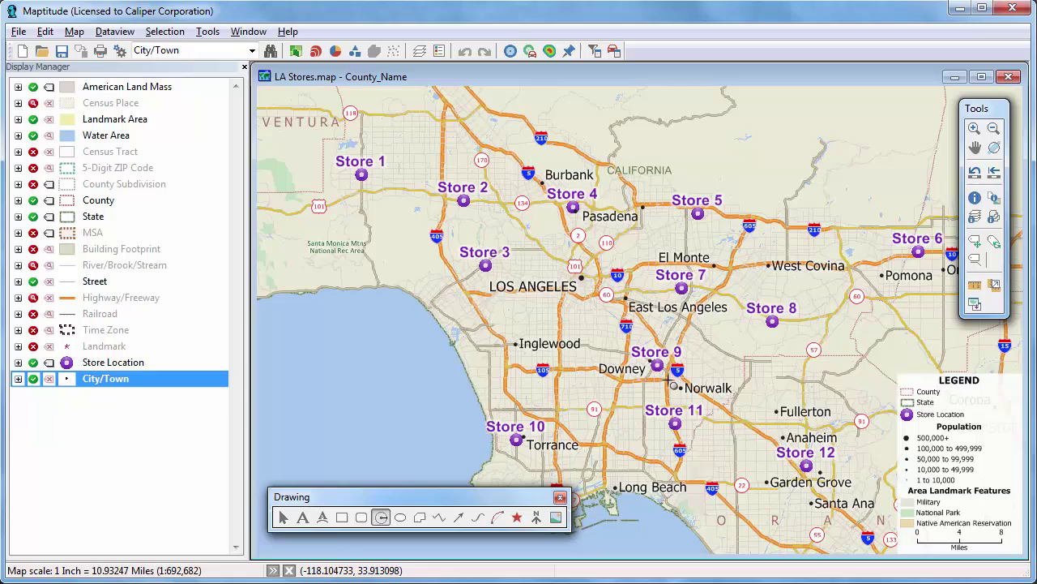
# Draw a 5-mile radius circle centred near Store 9.
pyautogui.click(668, 380)
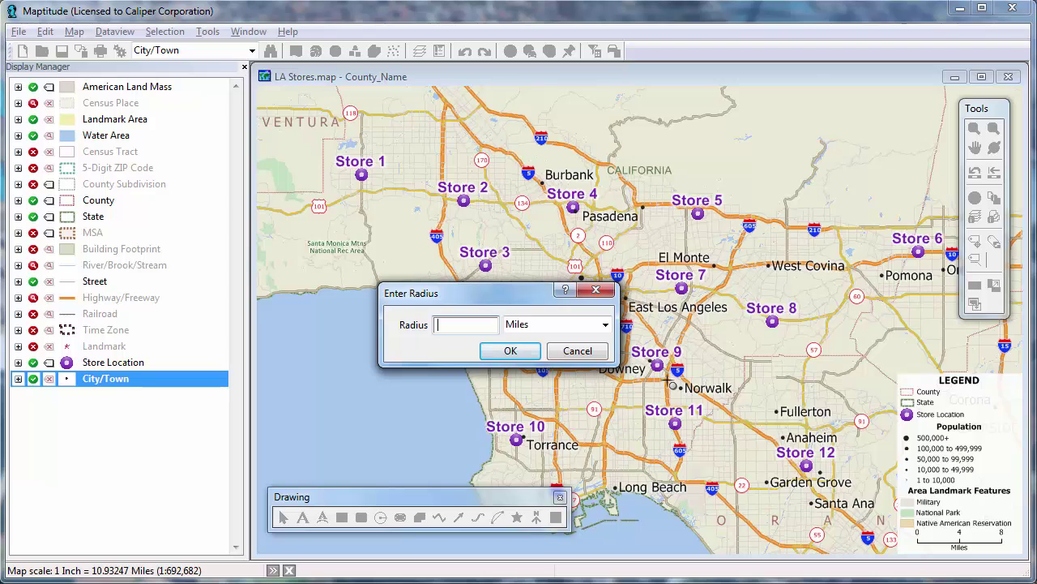
pyautogui.write('5')
pyautogui.click(530, 351)
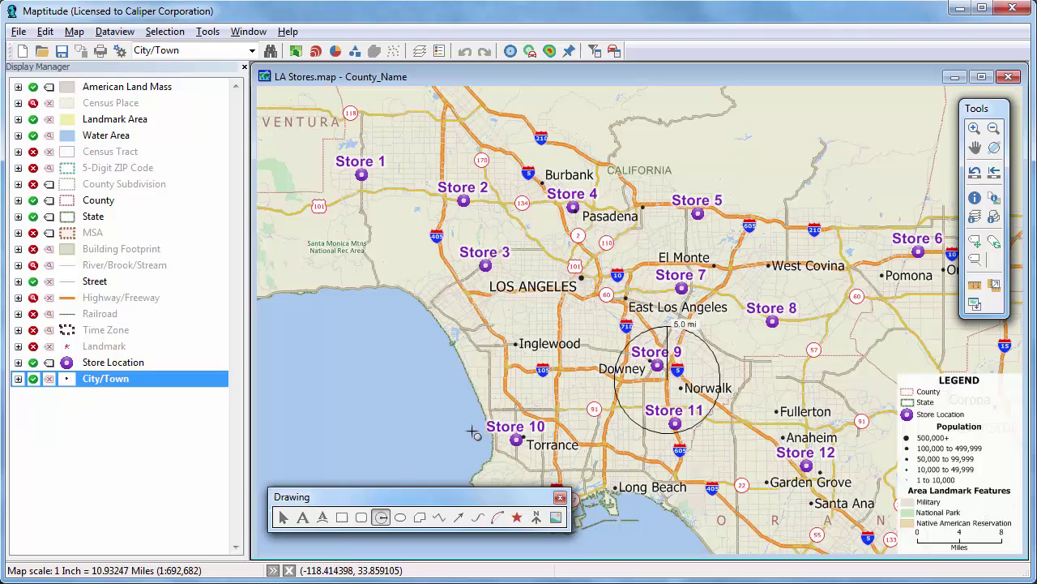
# Export the circle's data to an Excel workbook named 'Five mile study'.
pyautogui.rightClick(631, 398)
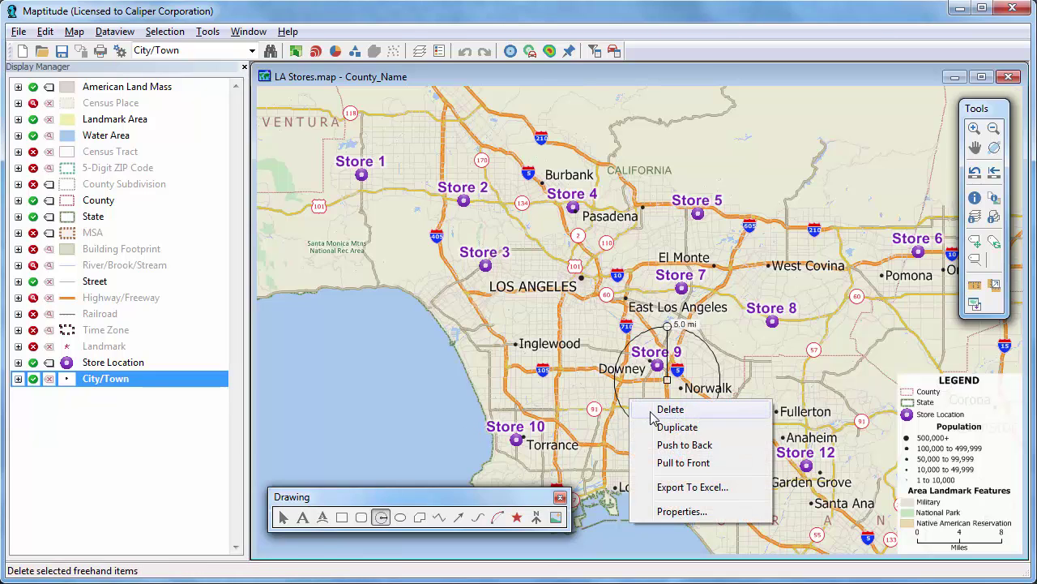
pyautogui.click(696, 485)
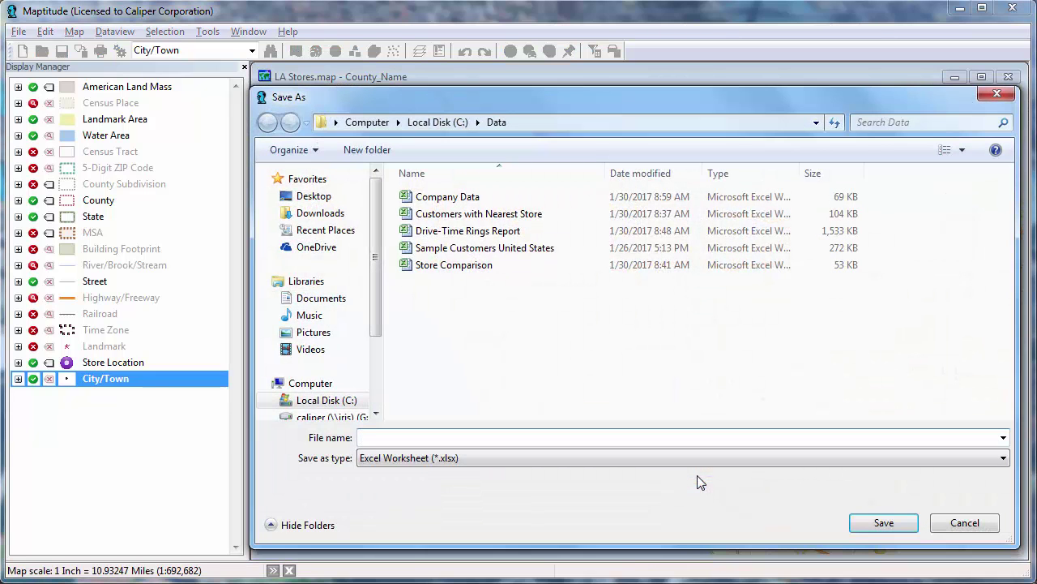
pyautogui.write('Five mile study')
pyautogui.click(883, 523)
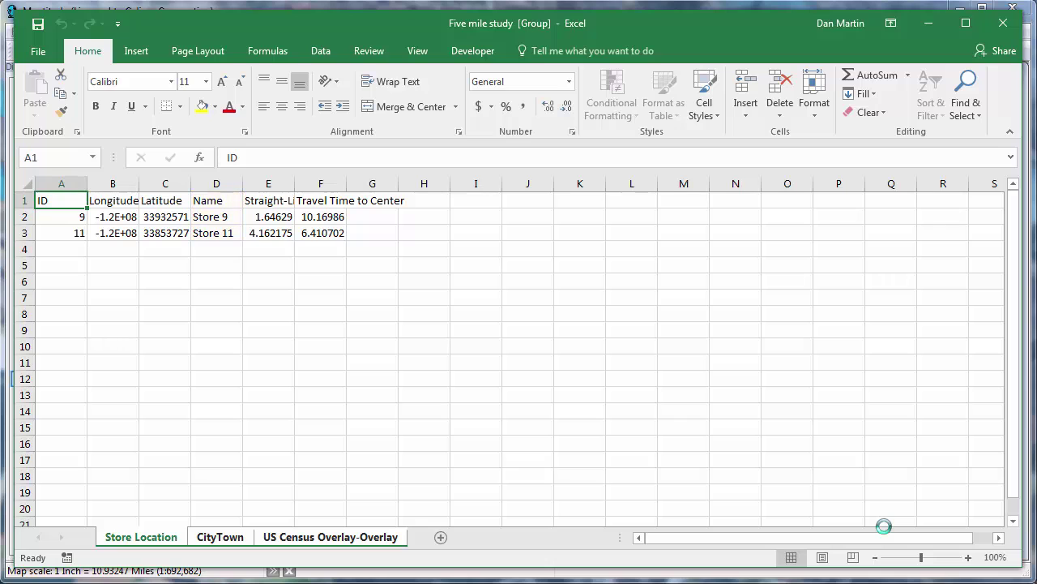
# Review the CityTown and US Census Overlay-Overlay sheets, widen column B, then close the workbook.
pyautogui.click(238, 538)
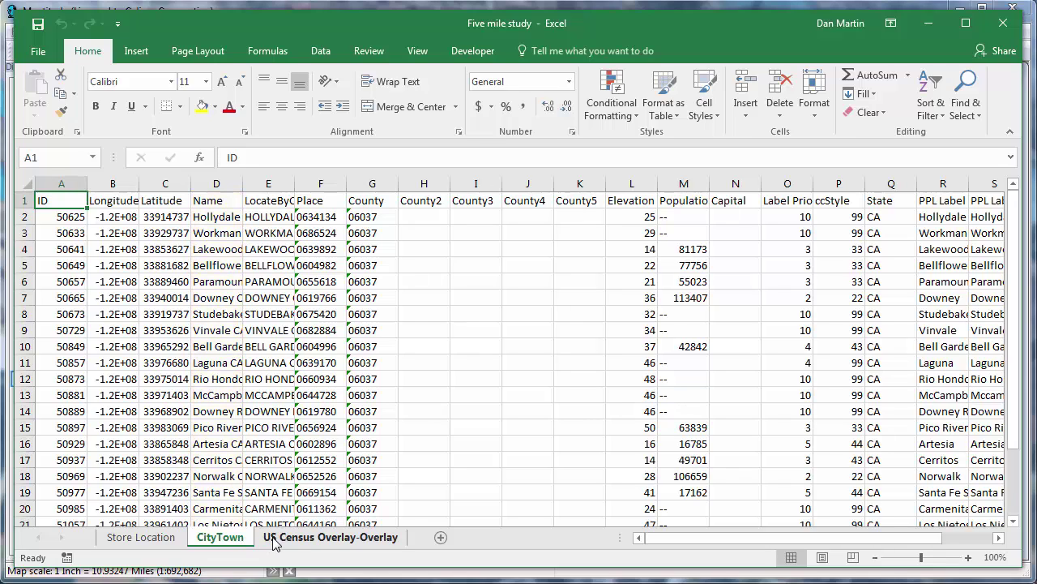
pyautogui.click(274, 540)
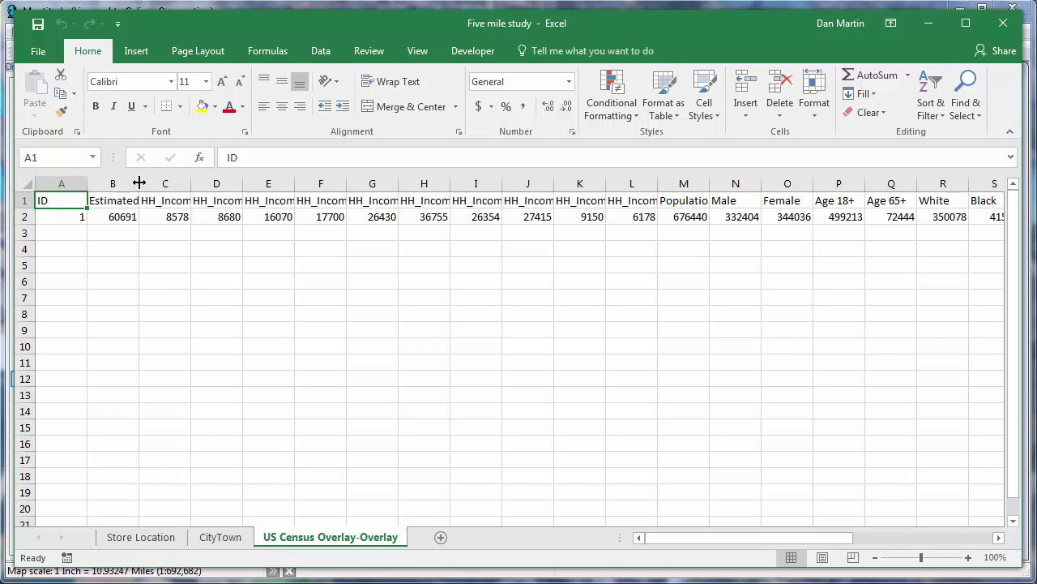
pyautogui.moveTo(139, 184); pyautogui.dragTo(224, 183)
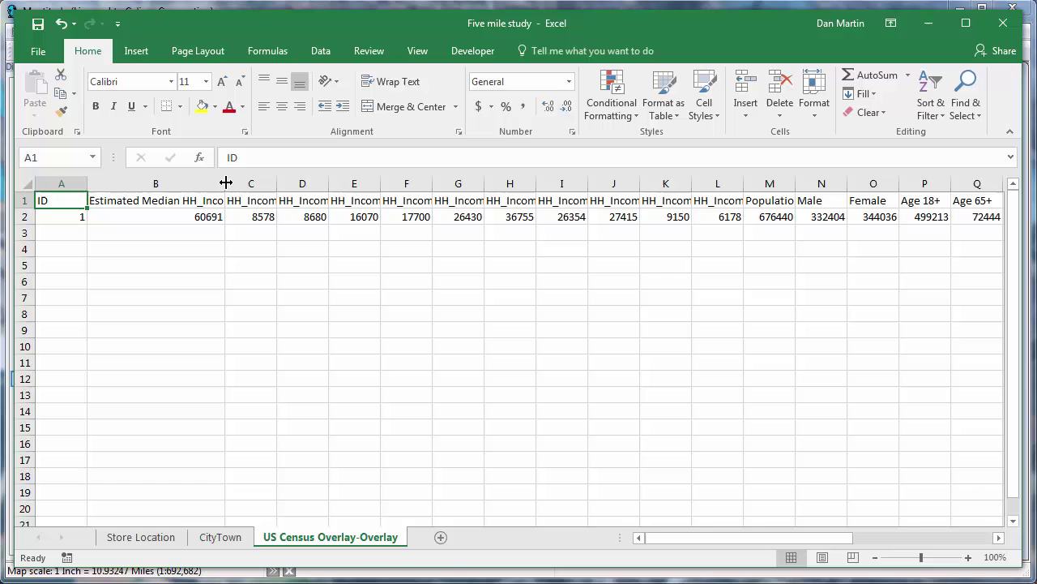
pyautogui.click(1019, 21)
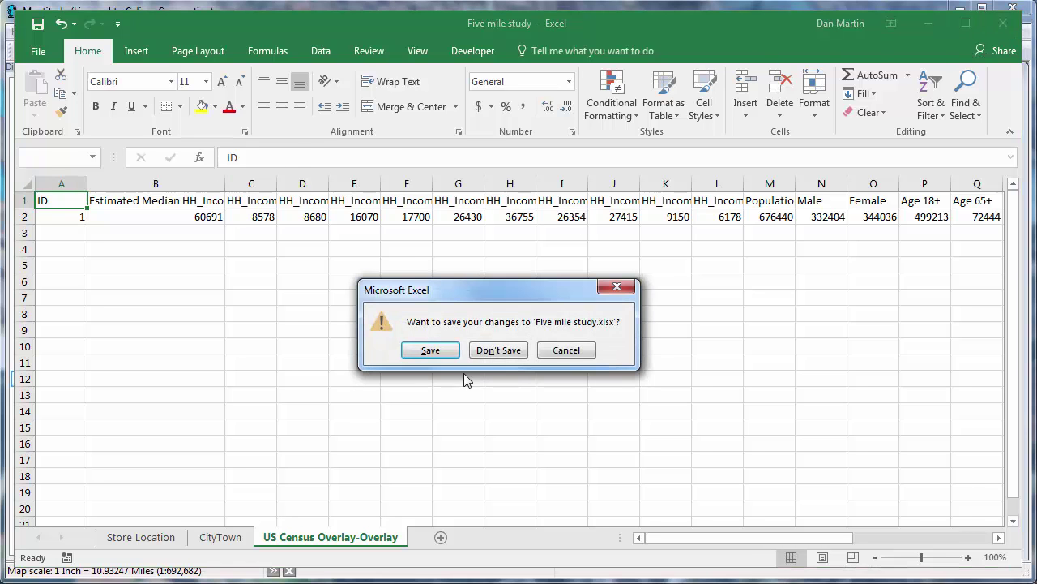
# Close Excel without saving and delete the 5-mile circle from the map.
pyautogui.click(488, 351)
pyautogui.rightClick(630, 360)
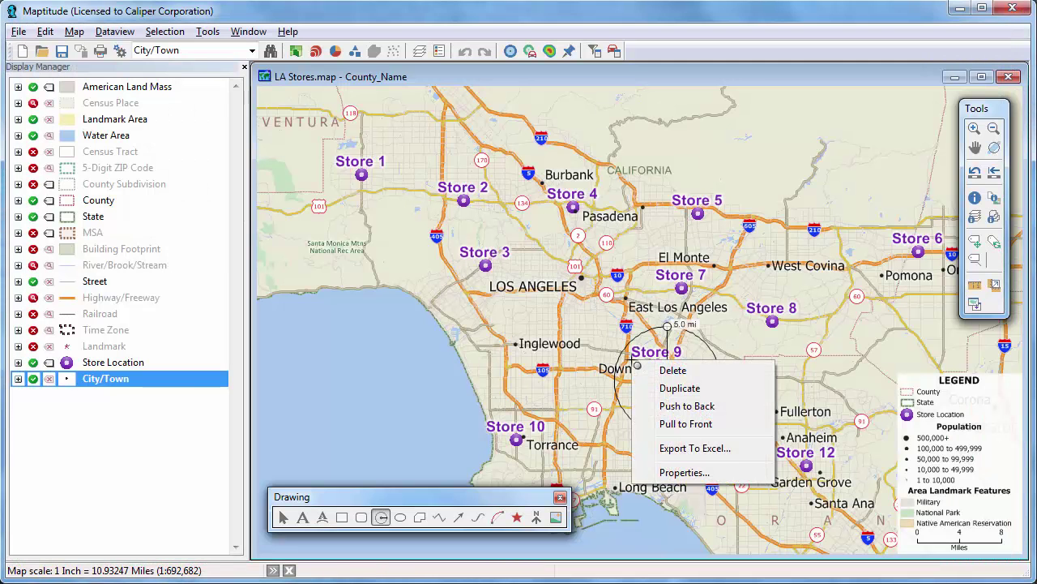
pyautogui.click(670, 371)
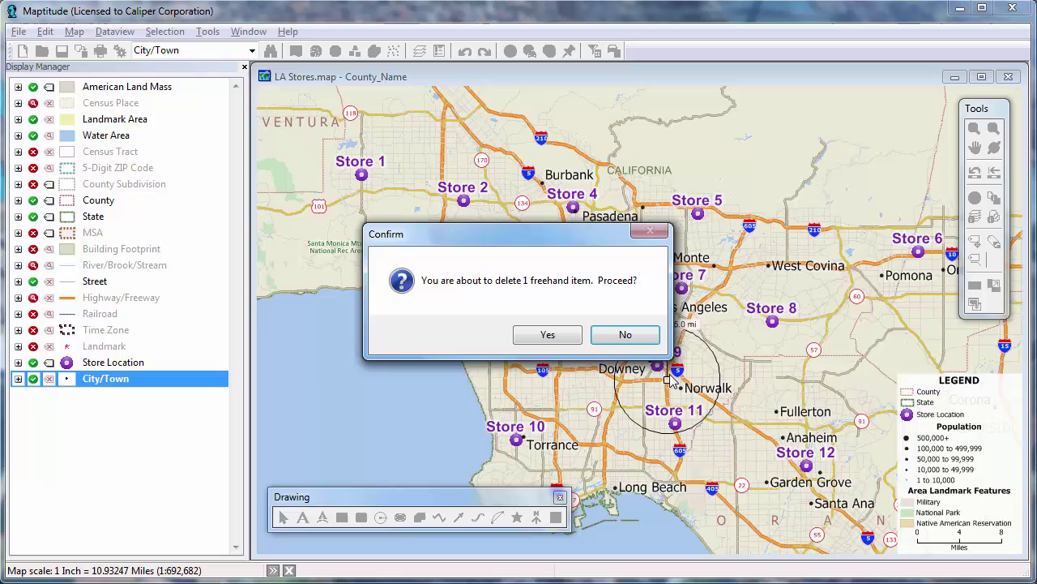
pyautogui.click(573, 337)
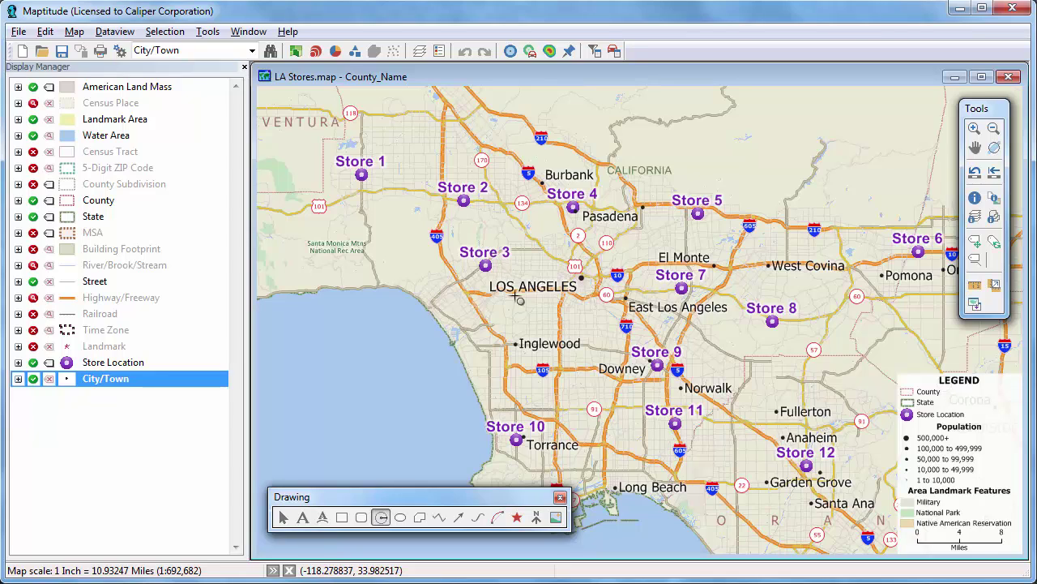
# Switch the working layer from City/Town to Store Location via the layer list and Display Manager.
pyautogui.click(253, 50)
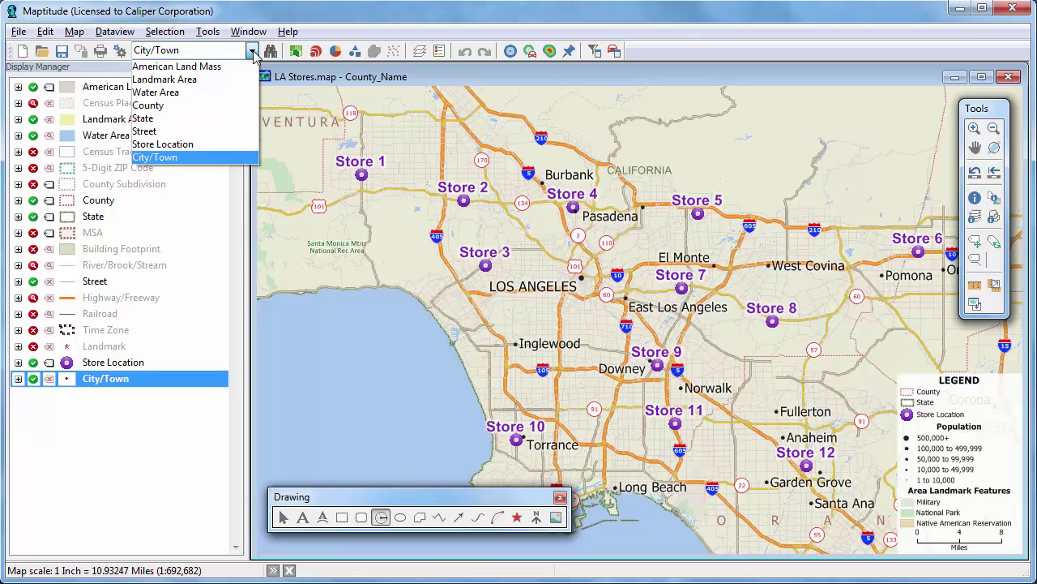
pyautogui.click(220, 145)
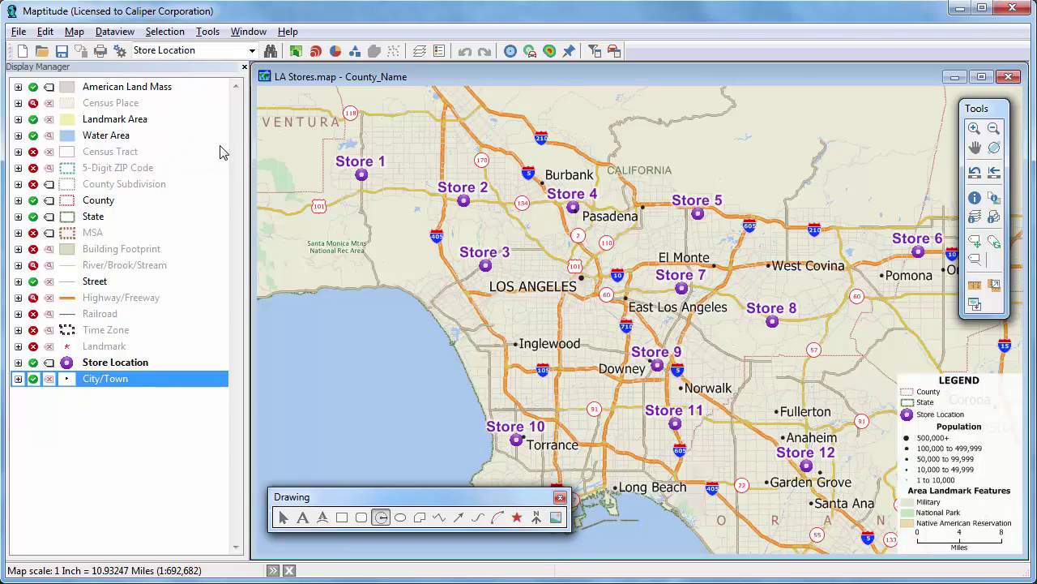
pyautogui.rightClick(154, 364)
pyautogui.click(215, 377)
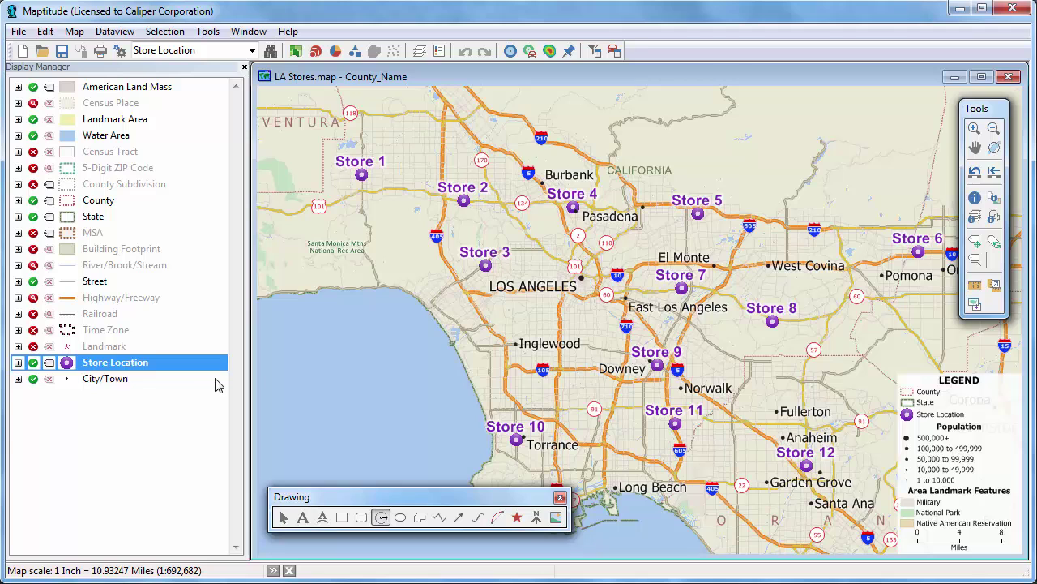
# Set up 1, 2 and 5 mile store buffers with demographics, naming the output 'Store Buffers'.
pyautogui.click(207, 33)
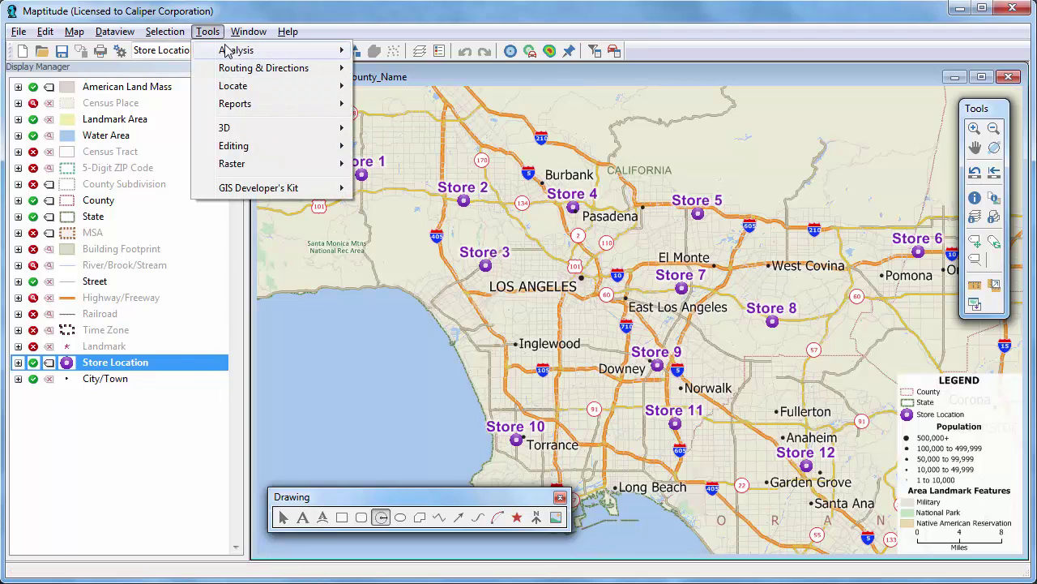
pyautogui.moveTo(226, 51)
pyautogui.click(396, 51)
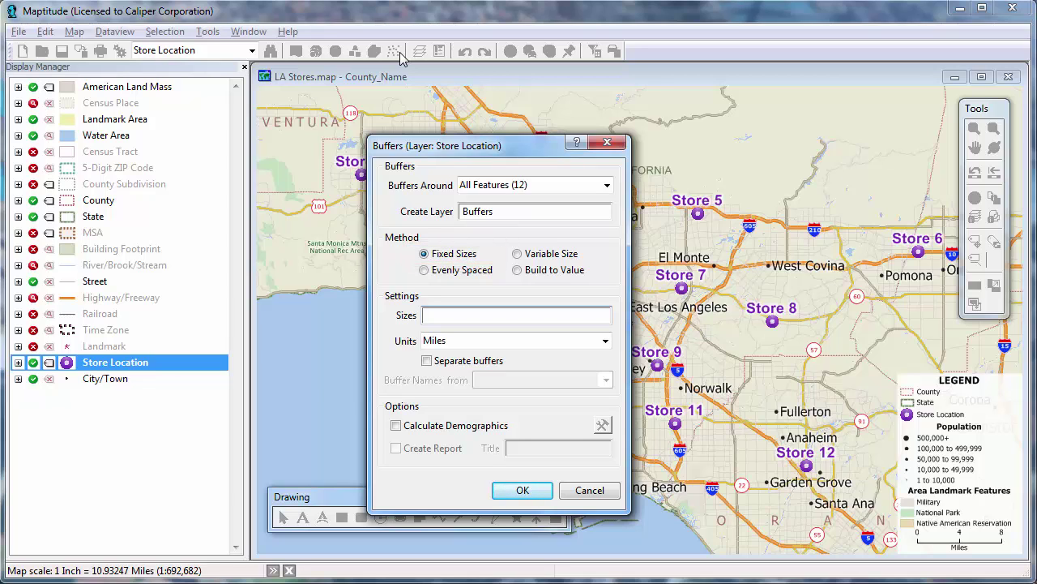
pyautogui.write('1, 2, 5')
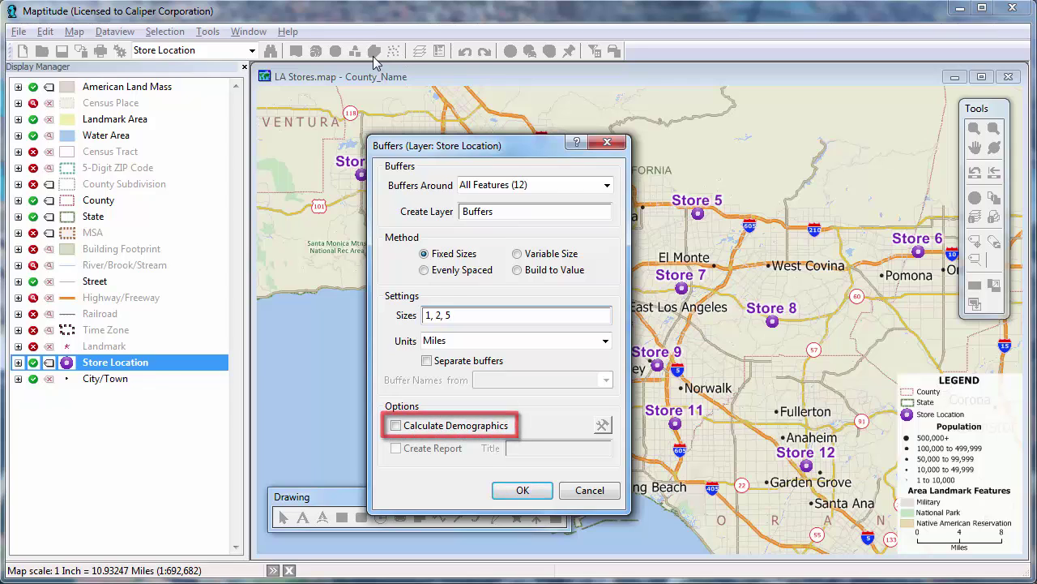
pyautogui.click(396, 426)
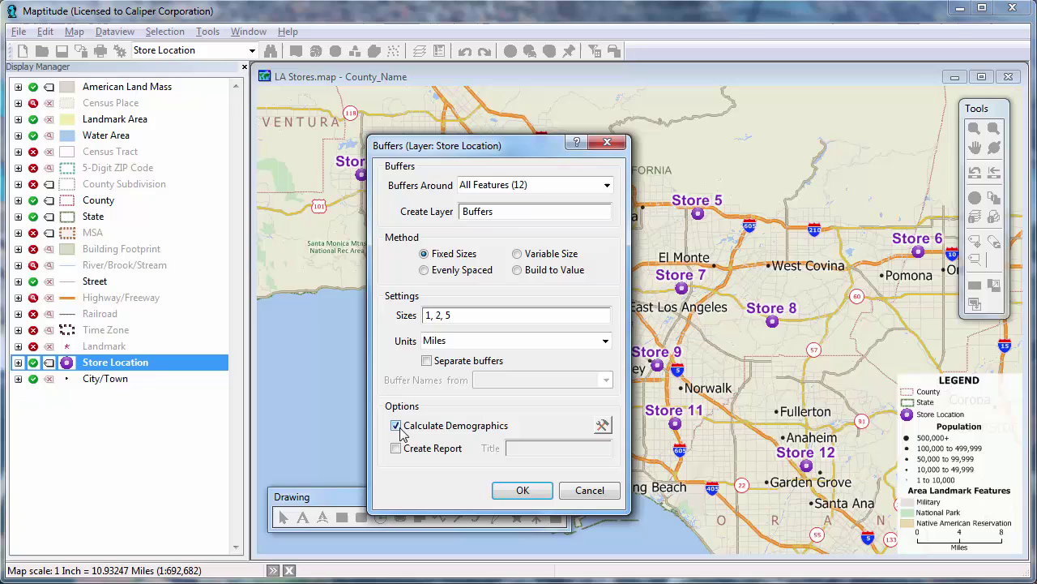
pyautogui.click(539, 498)
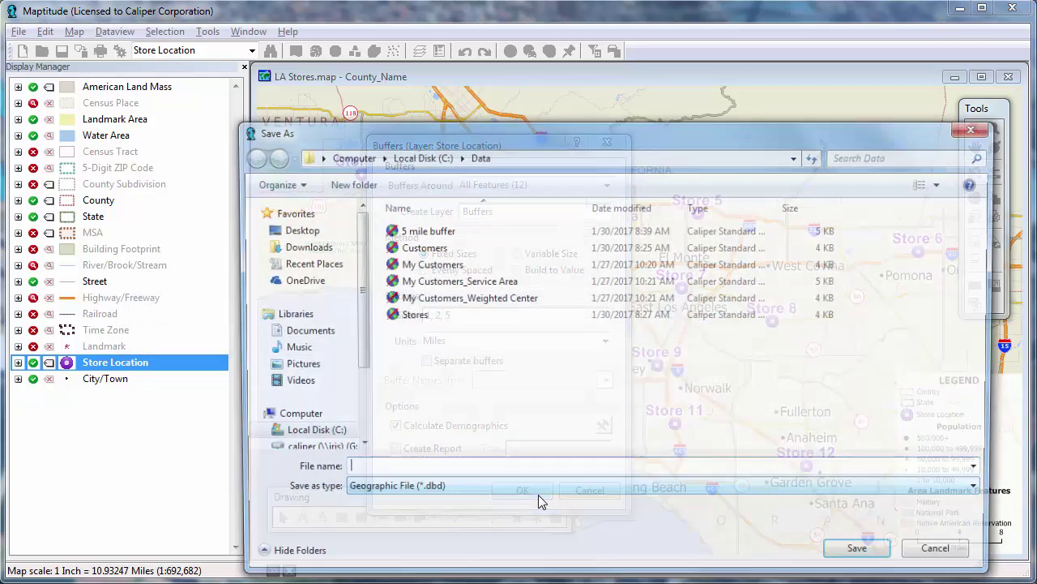
pyautogui.write('Store Buffers')
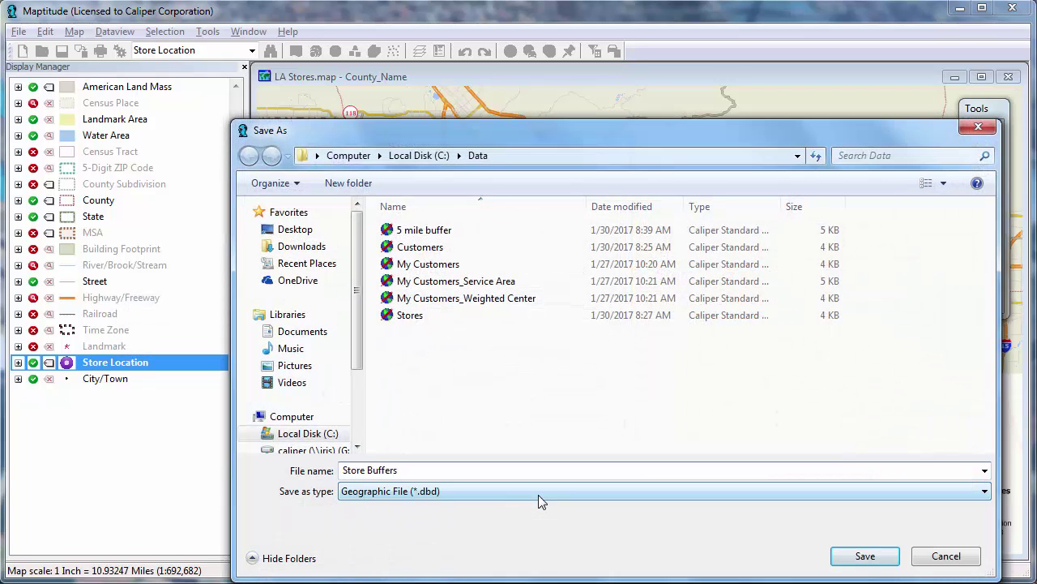
# Save the Store Buffers layer and fix the Width column in the Buffers and Counts table.
pyautogui.click(852, 556)
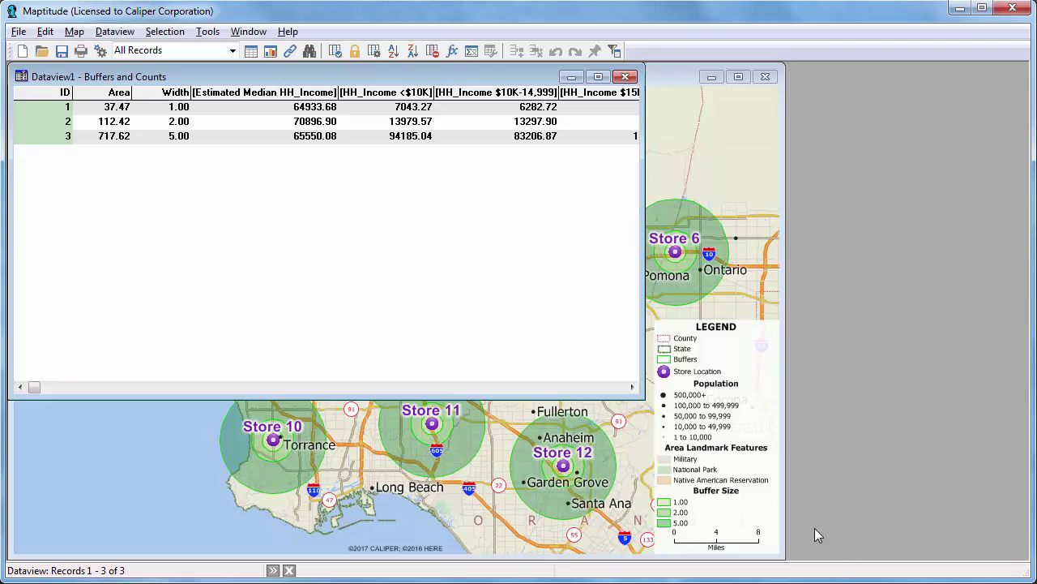
pyautogui.click(156, 91)
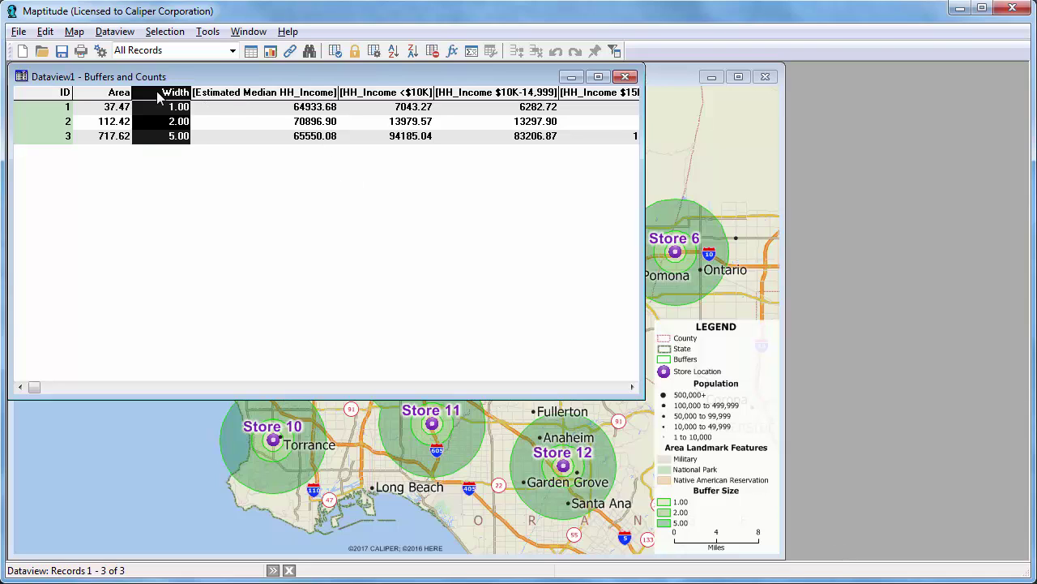
pyautogui.click(354, 51)
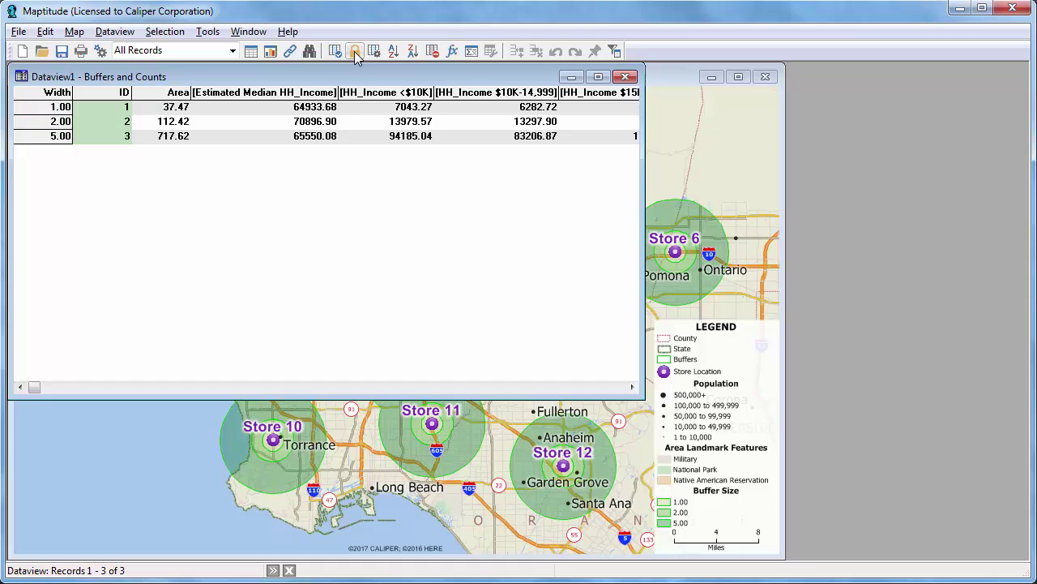
# Scroll through the buffer demographics, then close the table without saving.
pyautogui.click(583, 387)
pyautogui.click(582, 388)
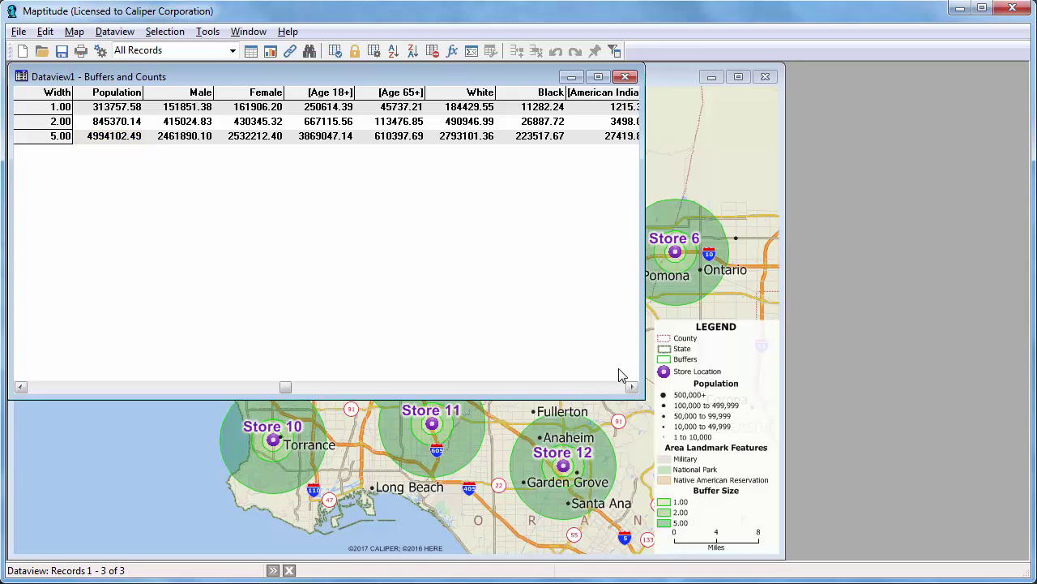
pyautogui.click(626, 77)
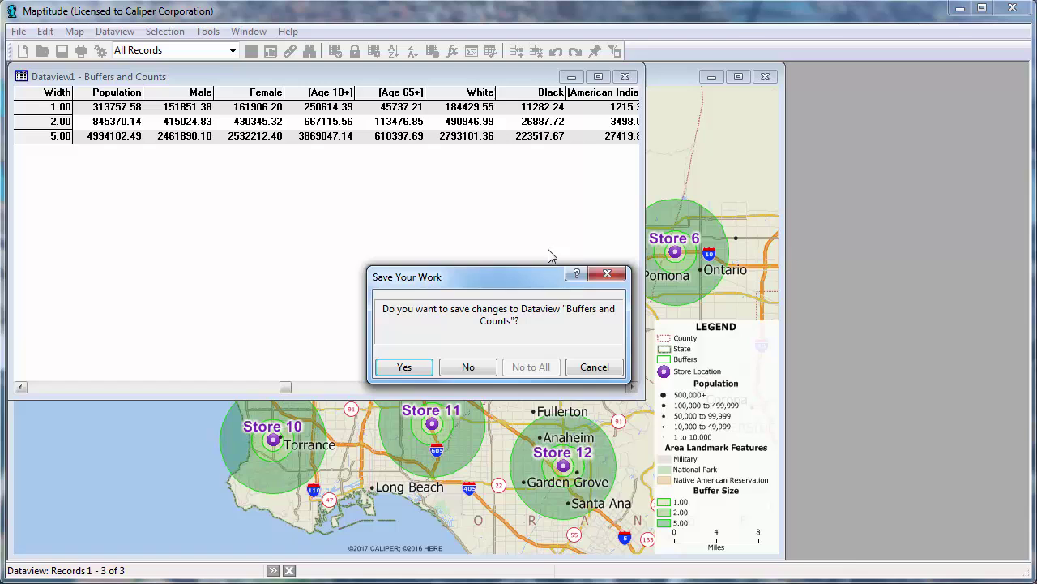
pyautogui.click(481, 369)
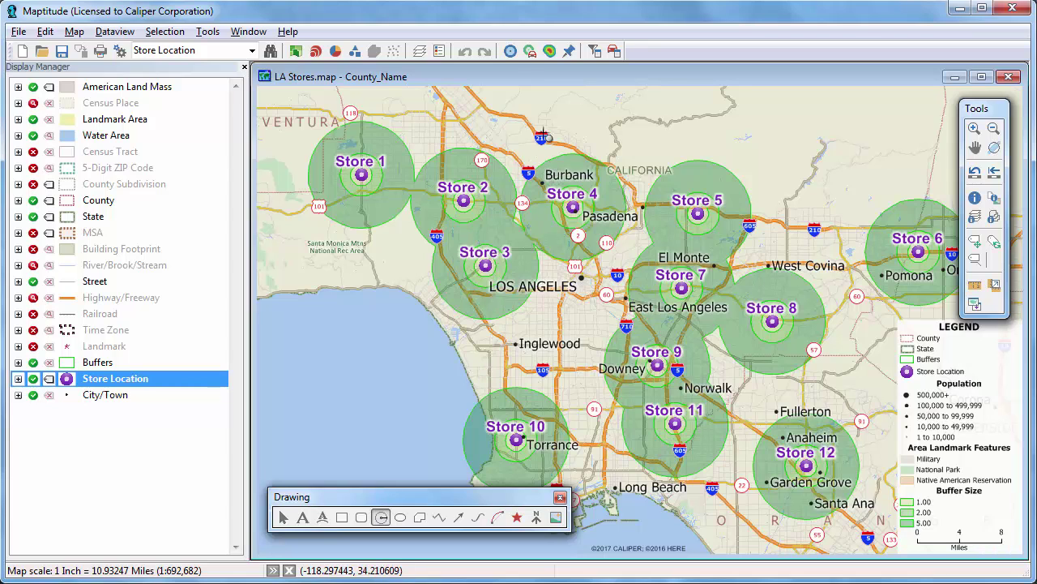
# Rebuild the buffers as separate 5-mile rings named by store Name, with demographics, replacing the old layer.
pyautogui.click(512, 52)
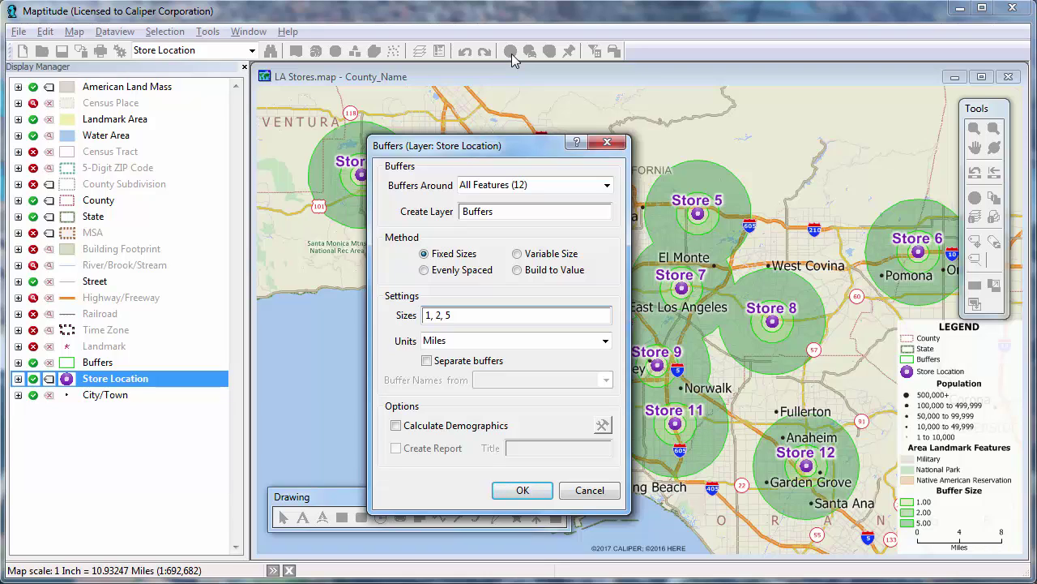
pyautogui.moveTo(487, 315); pyautogui.dragTo(410, 321)
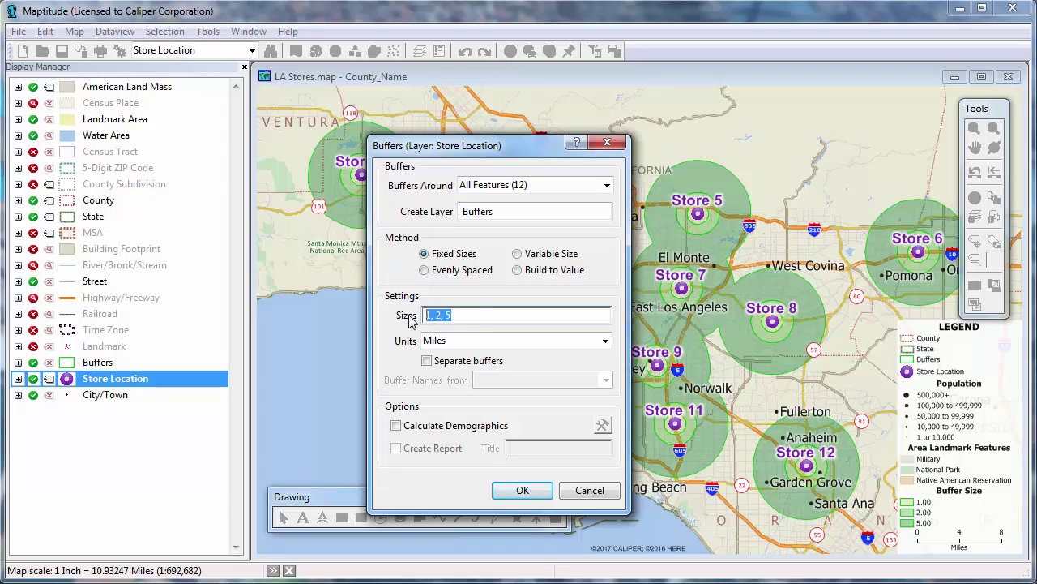
pyautogui.write('5')
pyautogui.click(426, 360)
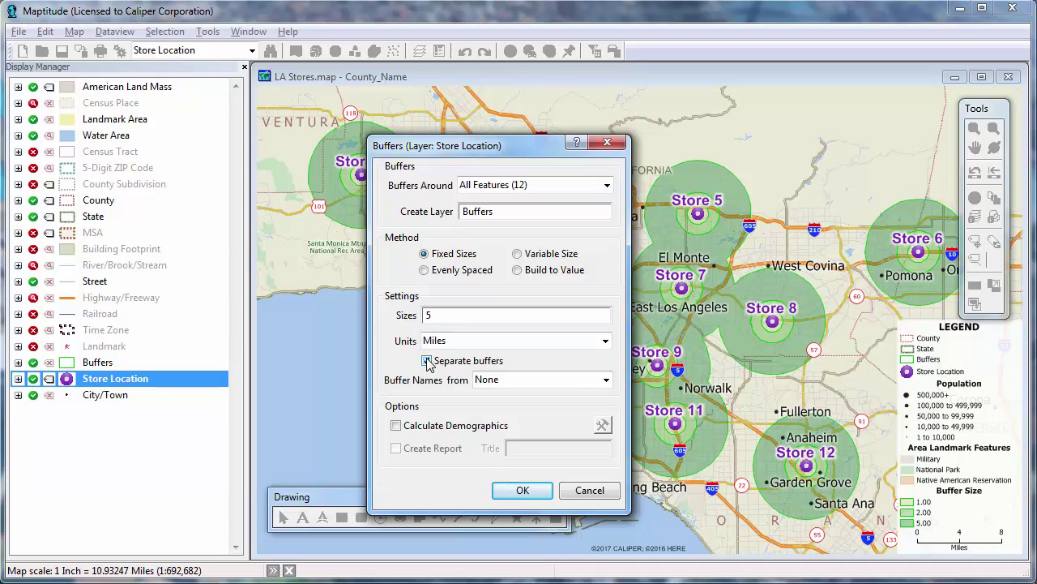
pyautogui.click(486, 379)
pyautogui.click(496, 407)
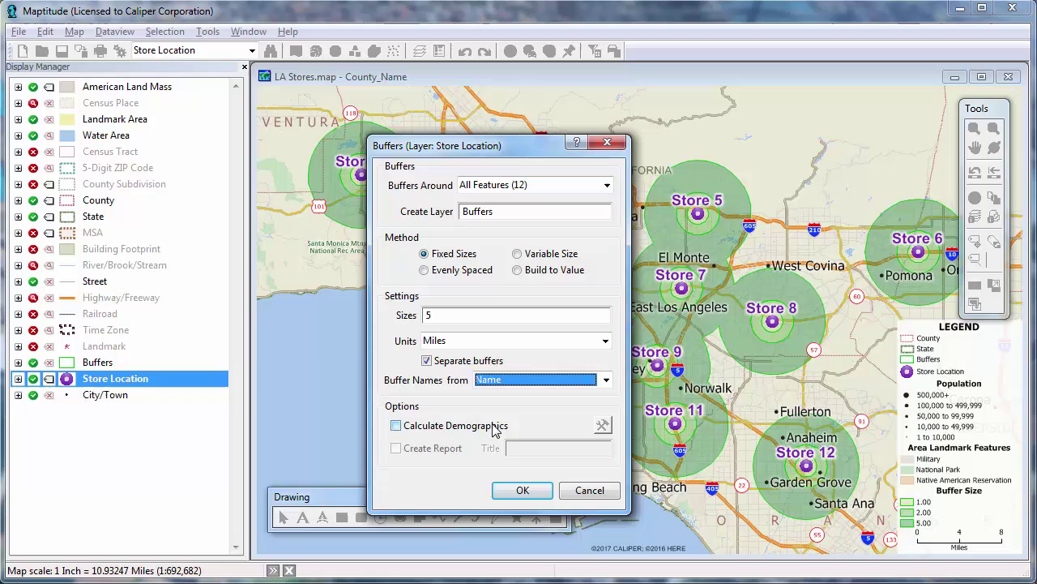
pyautogui.click(496, 427)
pyautogui.click(525, 493)
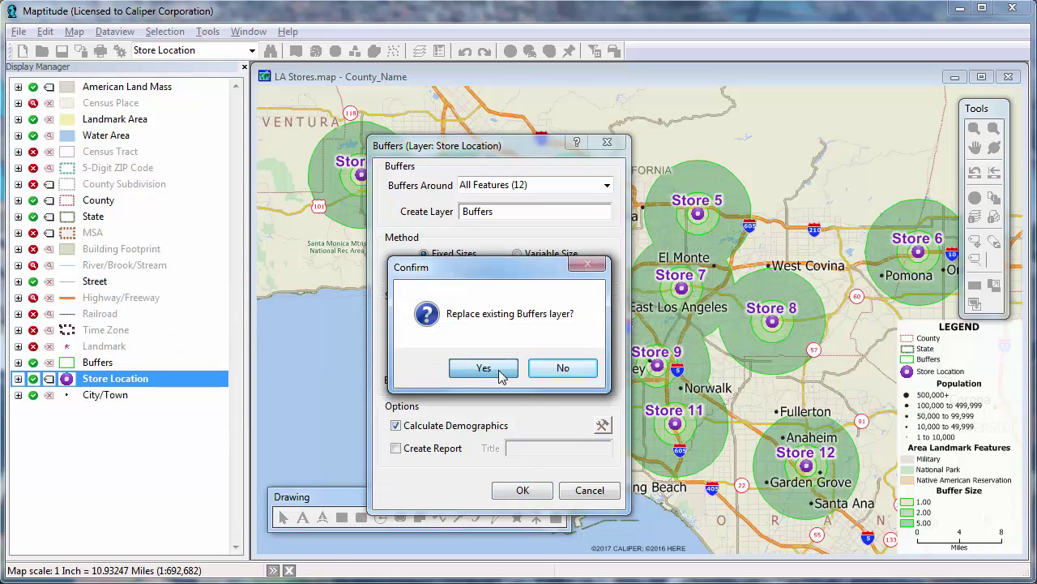
pyautogui.click(483, 369)
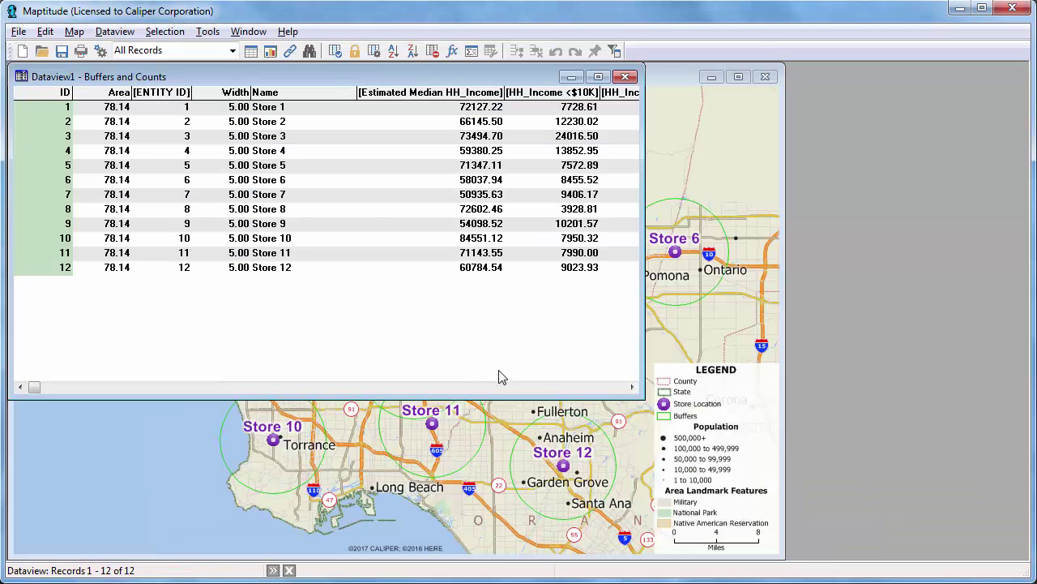
# Fix the Name column in the Buffers and Counts table and scroll the records.
pyautogui.click(317, 108)
pyautogui.click(354, 51)
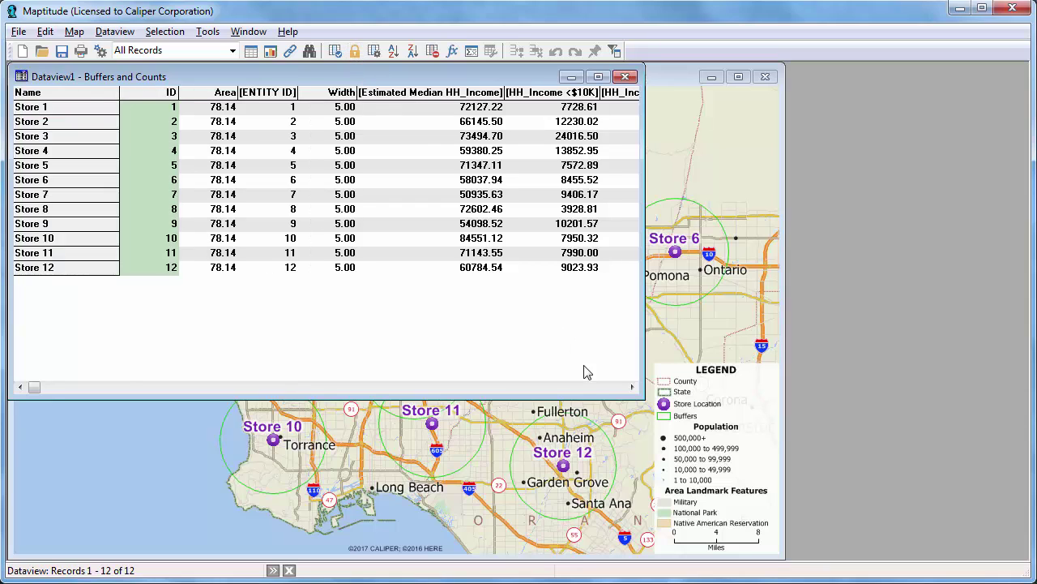
pyautogui.click(594, 389)
pyautogui.click(594, 389)
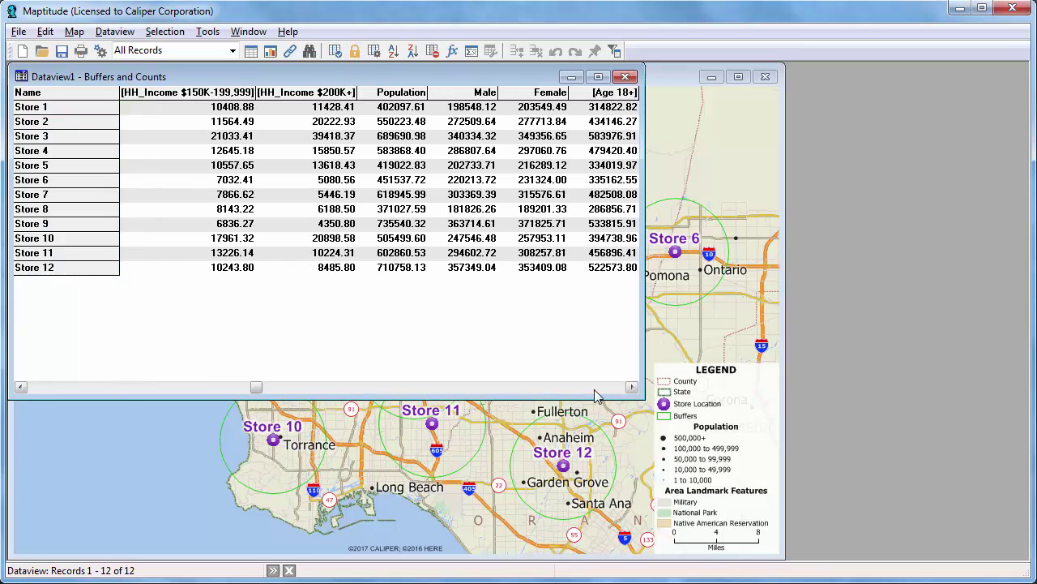
# Sort stores by population descending, with Store 9 highest, then close the table unsaved.
pyautogui.click(405, 94)
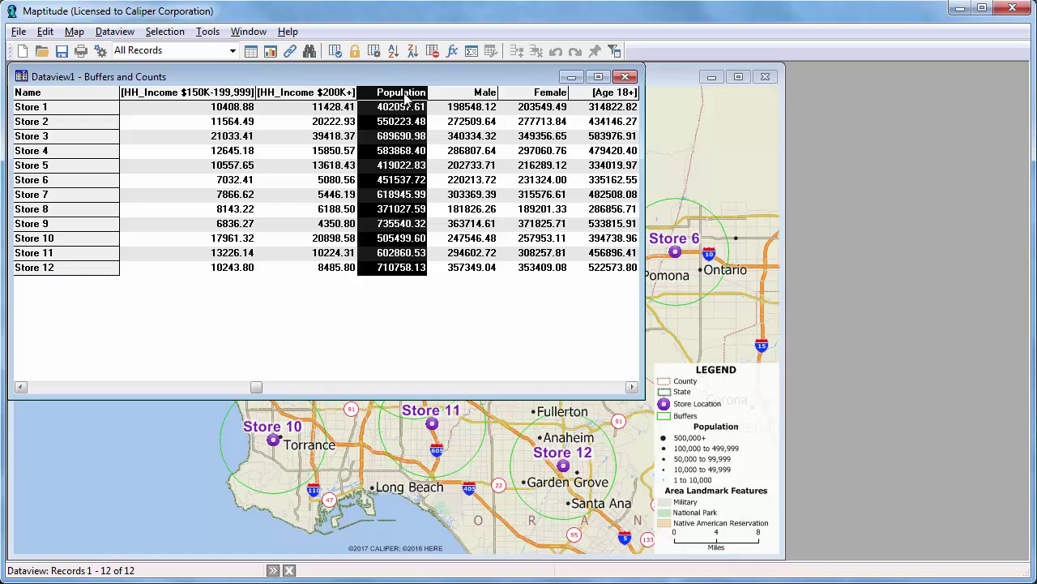
pyautogui.click(412, 51)
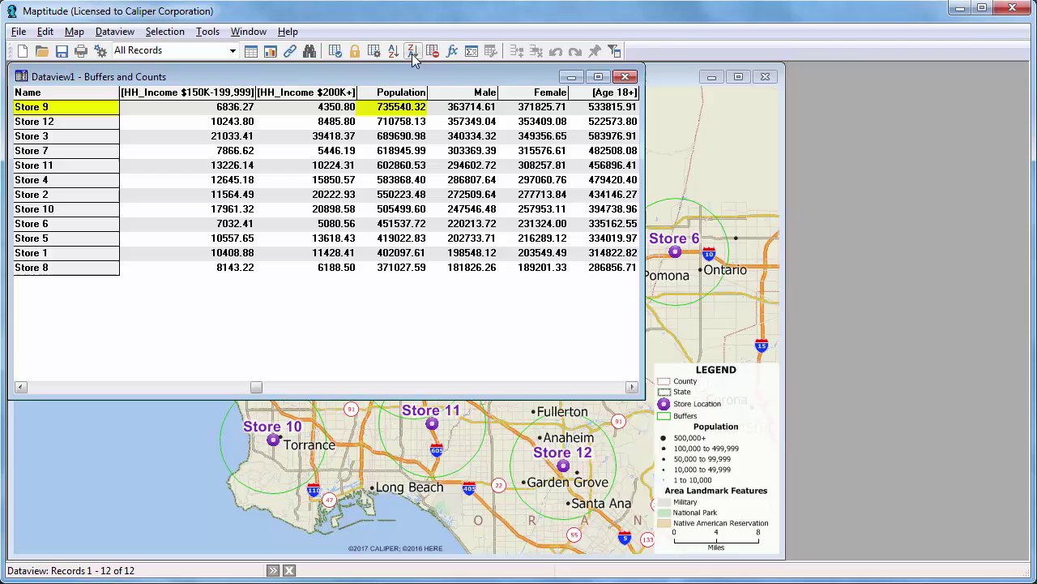
pyautogui.press('Down')
pyautogui.press('Down')
pyautogui.press('Down')
pyautogui.press('Down')
pyautogui.press('Down')
pyautogui.press('Down')
pyautogui.press('Down')
pyautogui.press('Down')
pyautogui.press('Down')
pyautogui.press('Down')
pyautogui.press('Down')
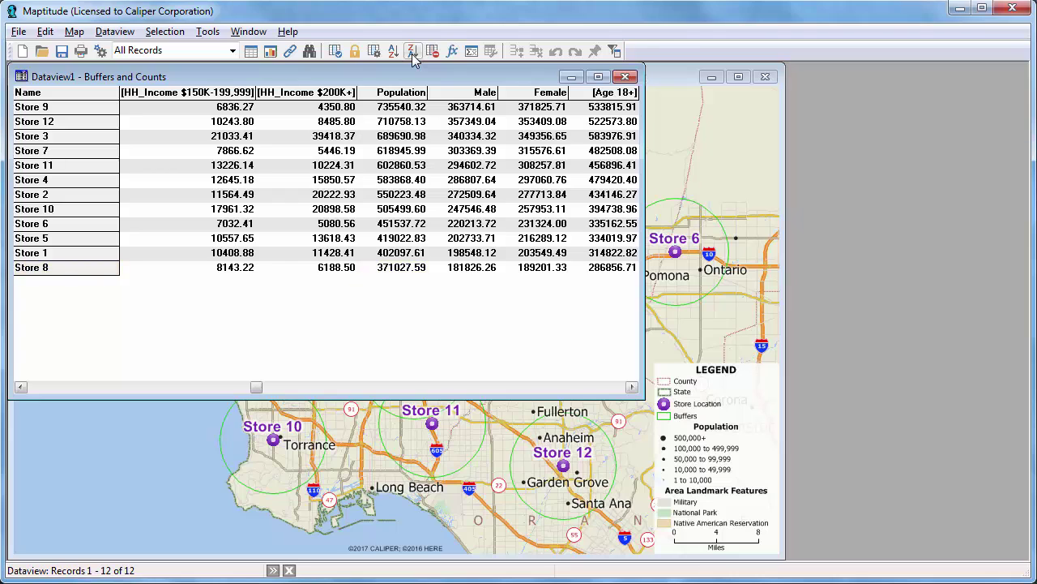
pyautogui.click(623, 76)
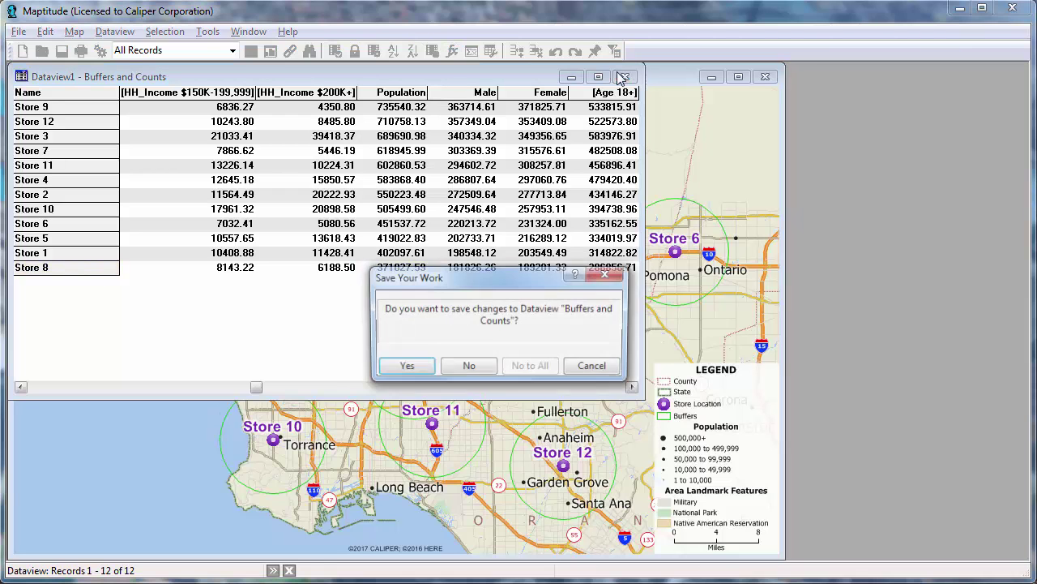
pyautogui.click(483, 362)
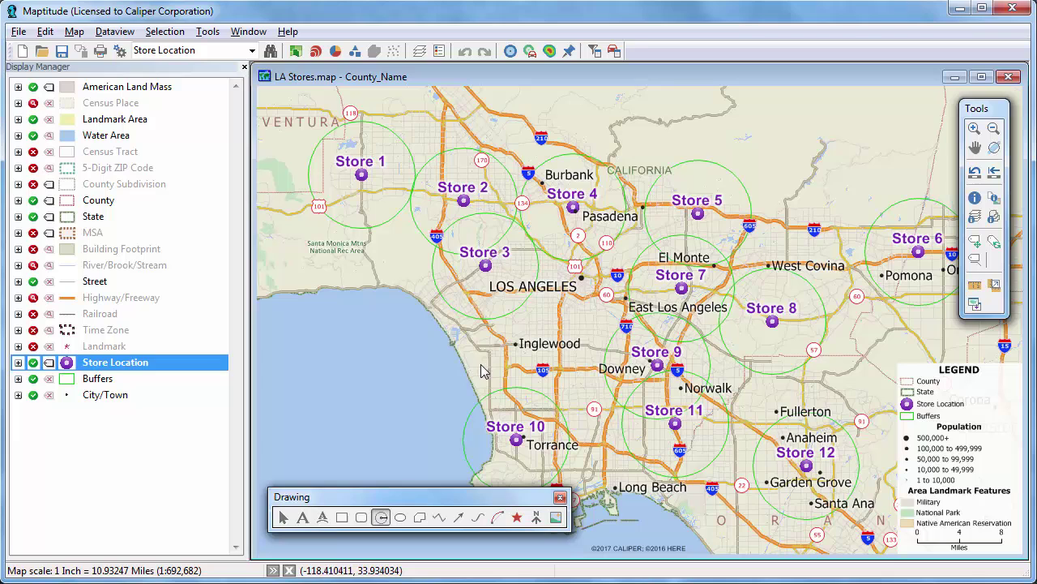
# Reopen the buffer settings and set build-to-value buffers reaching 100,000 Households.
pyautogui.click(509, 52)
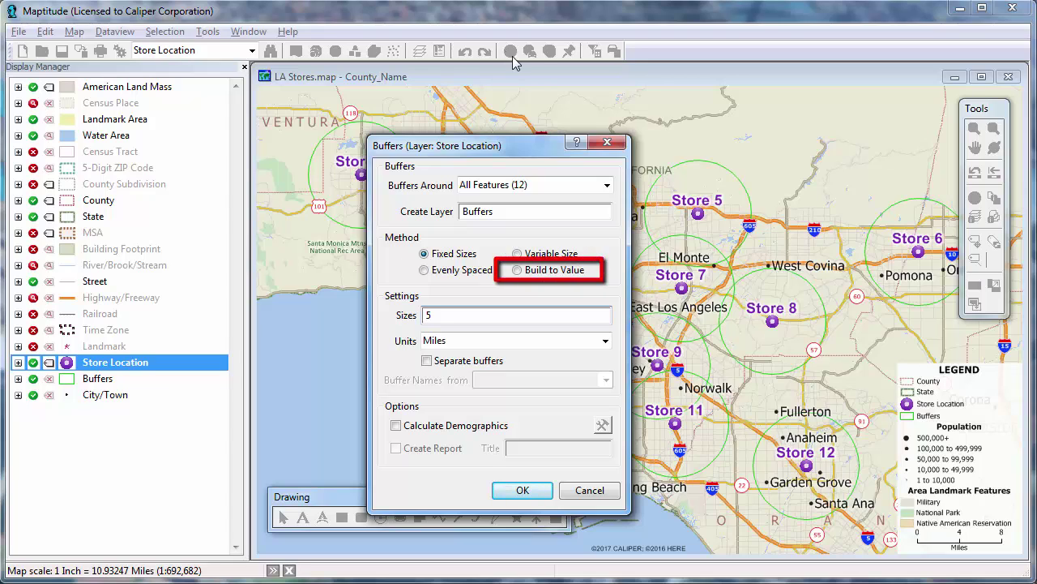
pyautogui.click(518, 271)
pyautogui.write('100000')
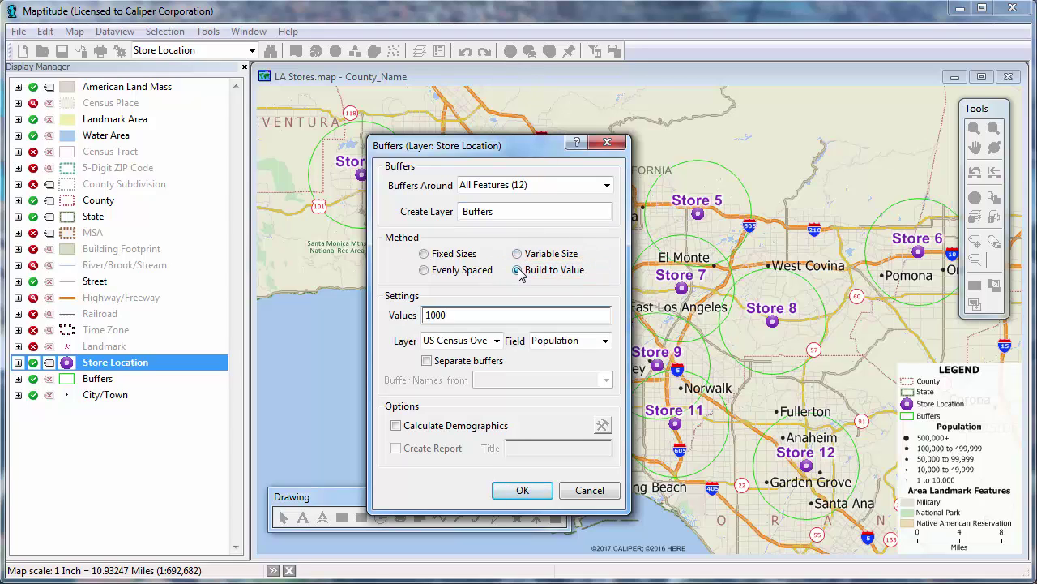
pyautogui.click(606, 340)
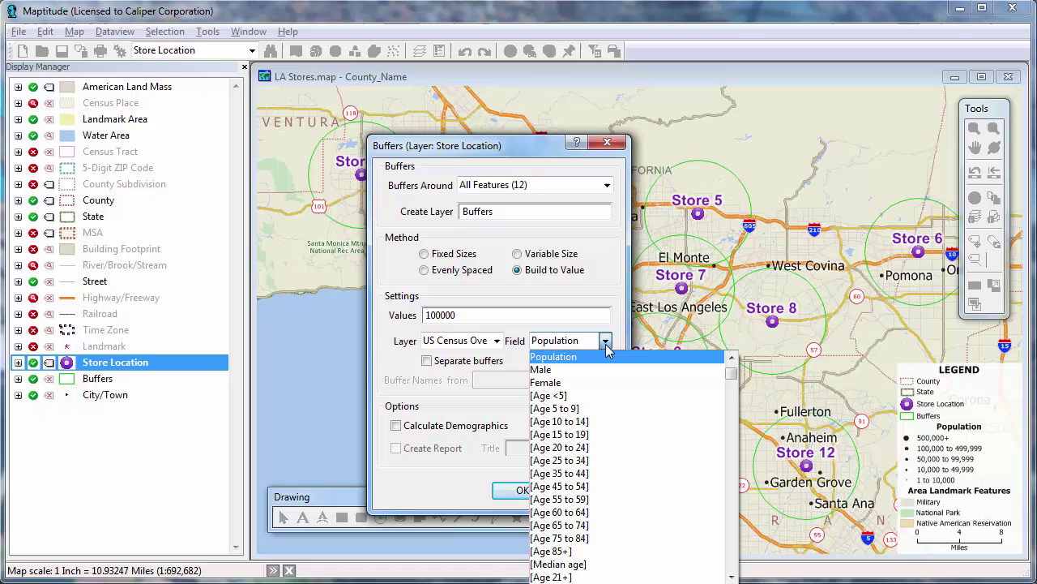
pyautogui.scroll(-15, 607, 349)
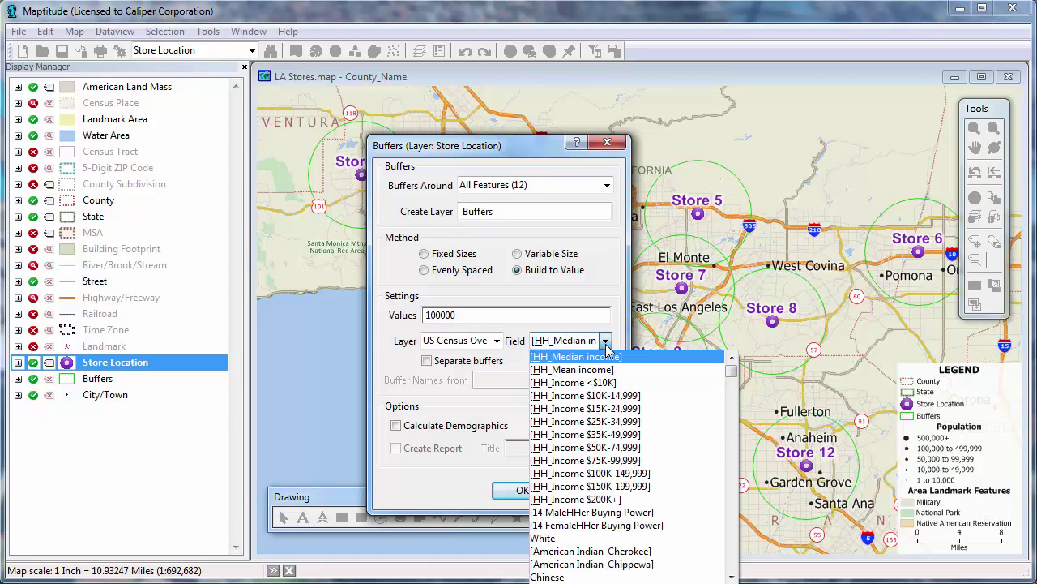
pyautogui.click(608, 370)
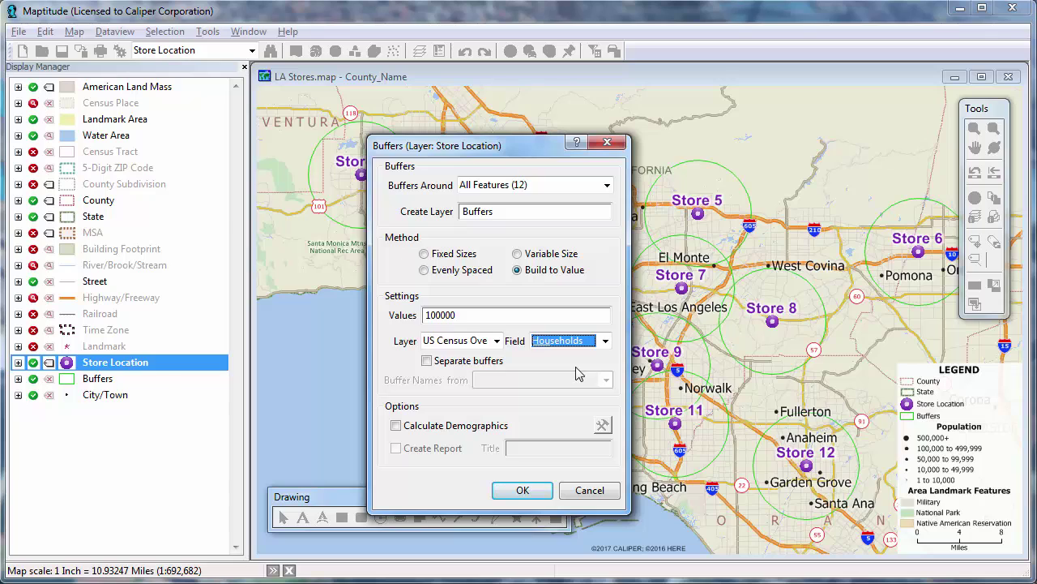
# Make separate buffers named by store Name with demographics, replacing the existing Buffers layer.
pyautogui.click(460, 363)
pyautogui.click(493, 380)
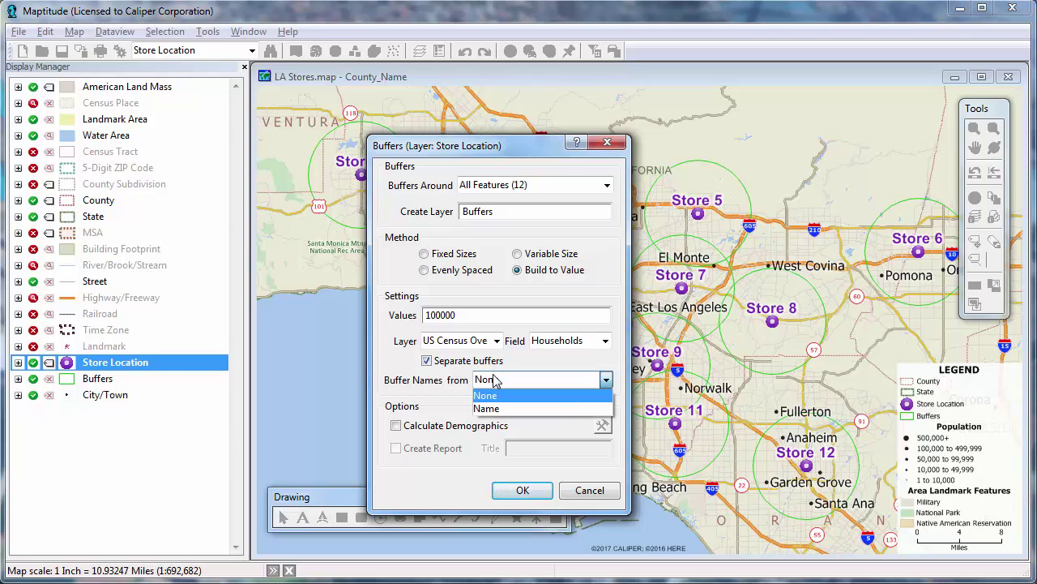
pyautogui.click(496, 411)
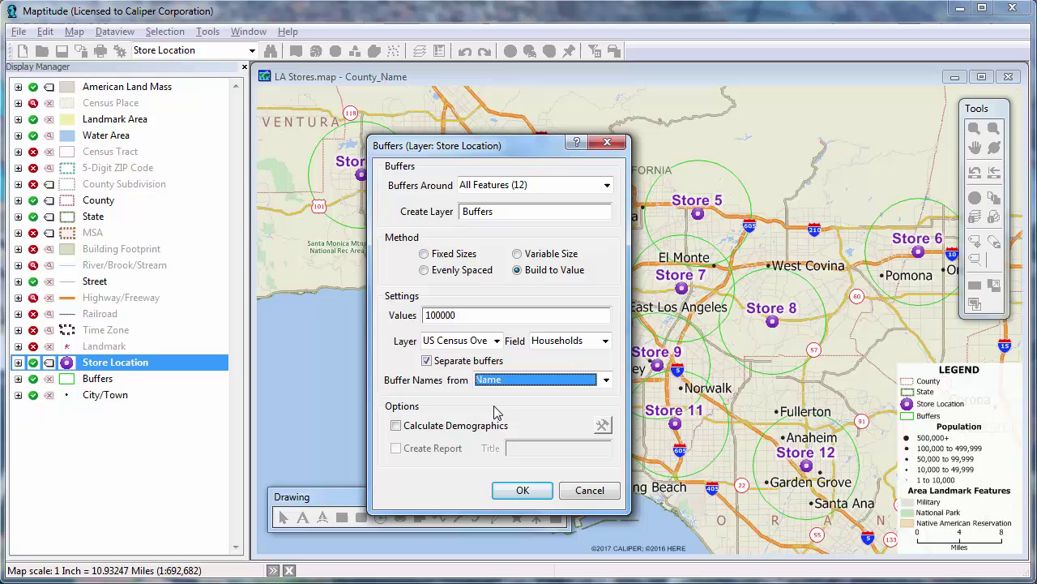
pyautogui.click(489, 426)
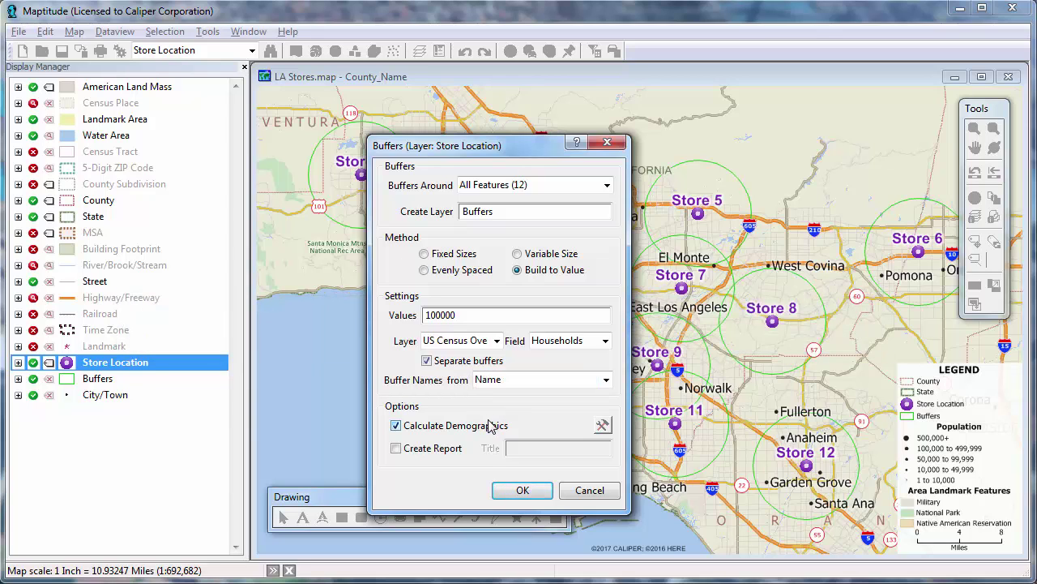
pyautogui.click(520, 494)
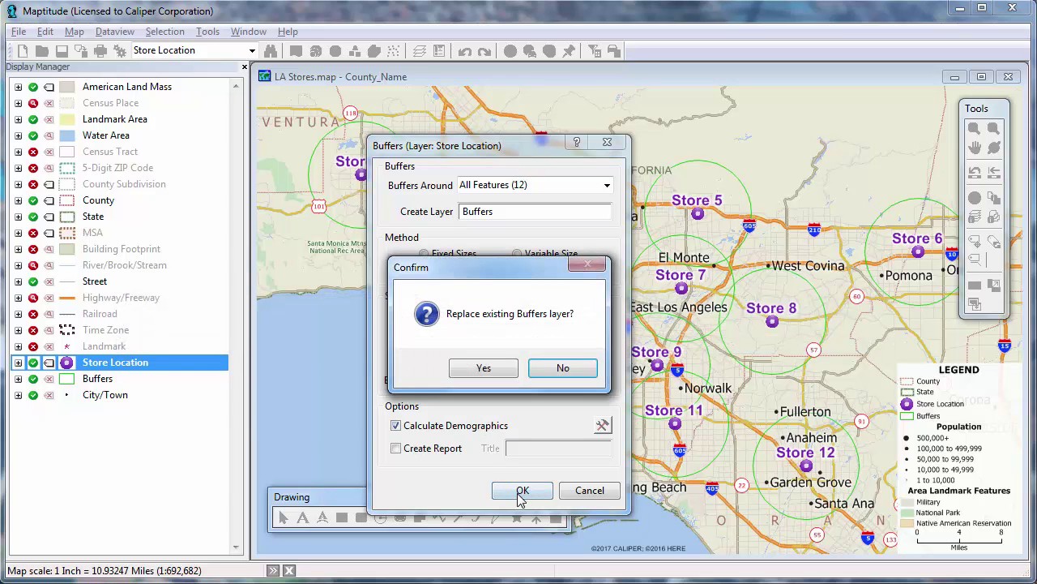
pyautogui.click(503, 370)
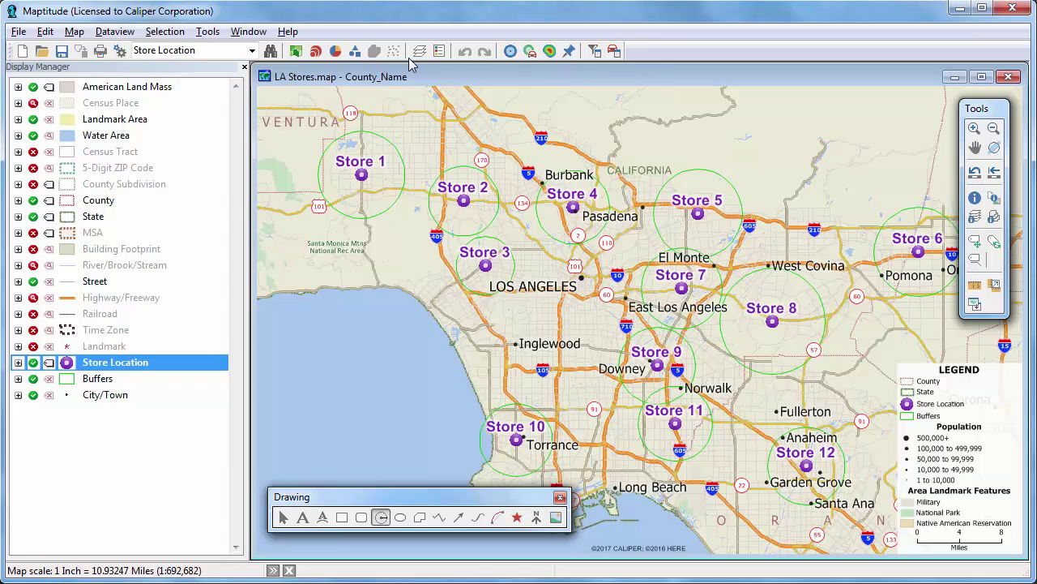
# Sort the Buffers and Counts dataview by Width ascending, then close it without saving.
pyautogui.click(248, 32)
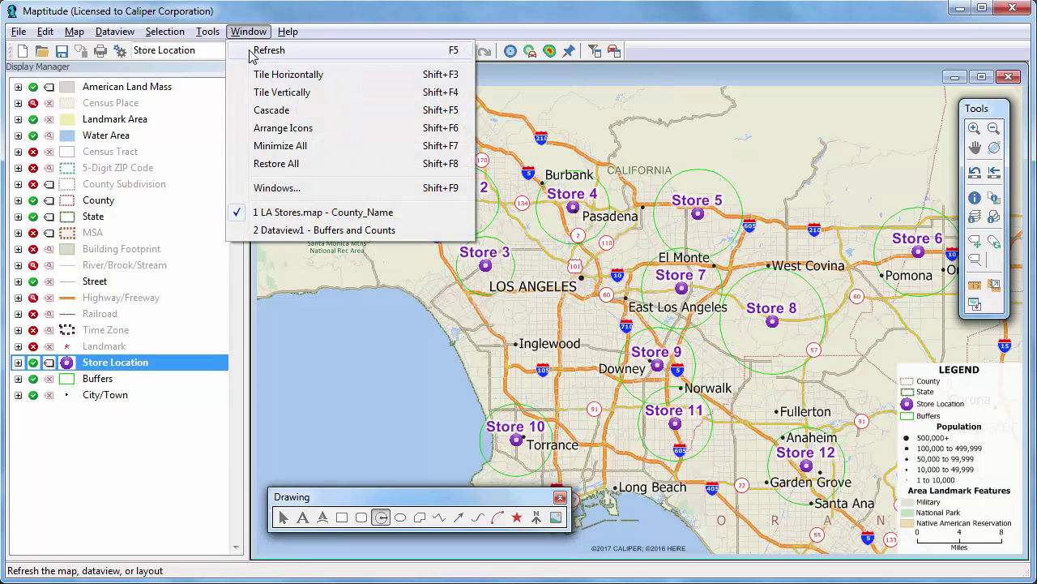
pyautogui.click(289, 235)
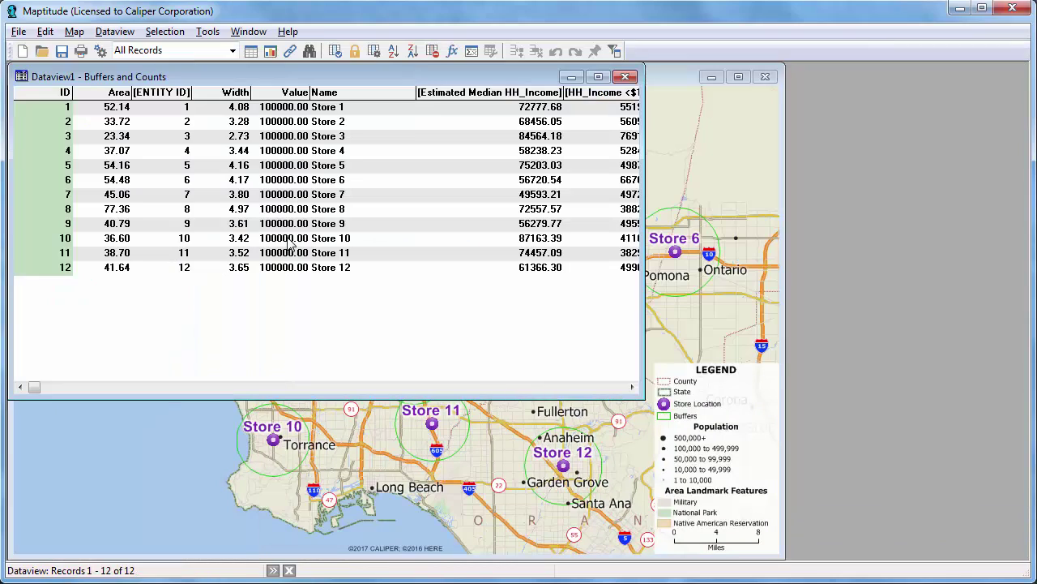
pyautogui.click(241, 94)
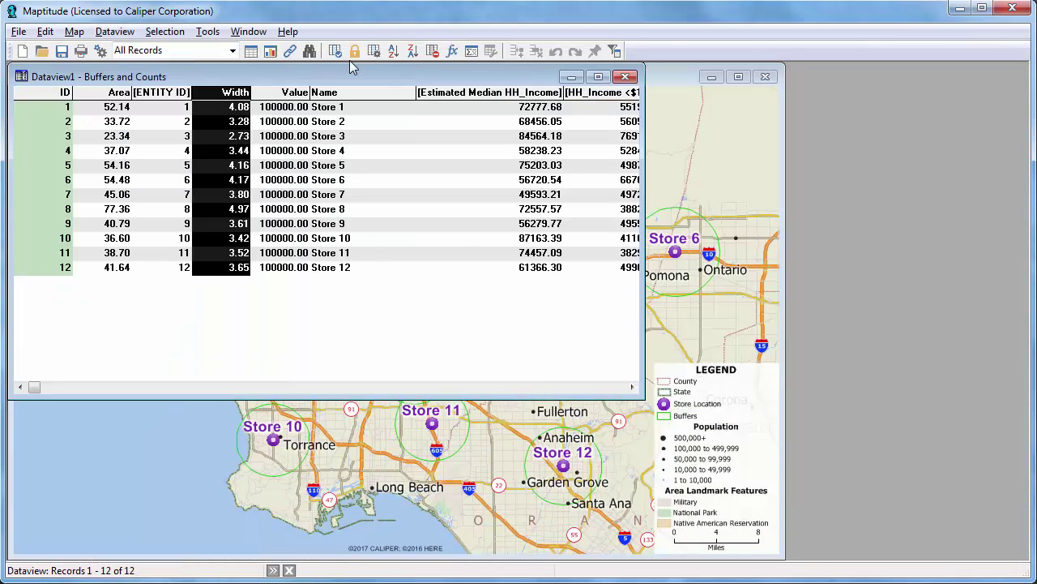
pyautogui.click(393, 51)
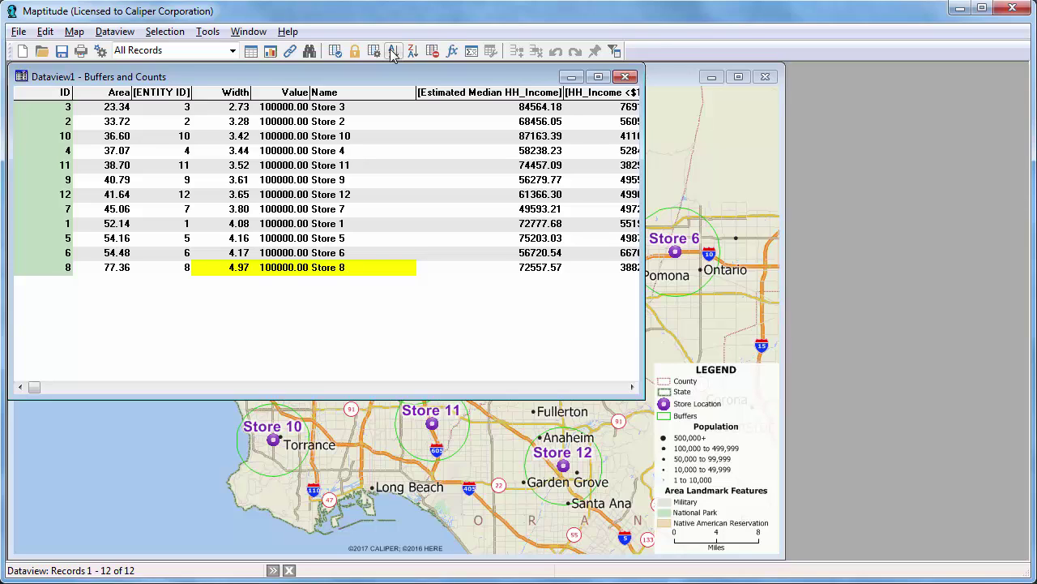
pyautogui.click(625, 78)
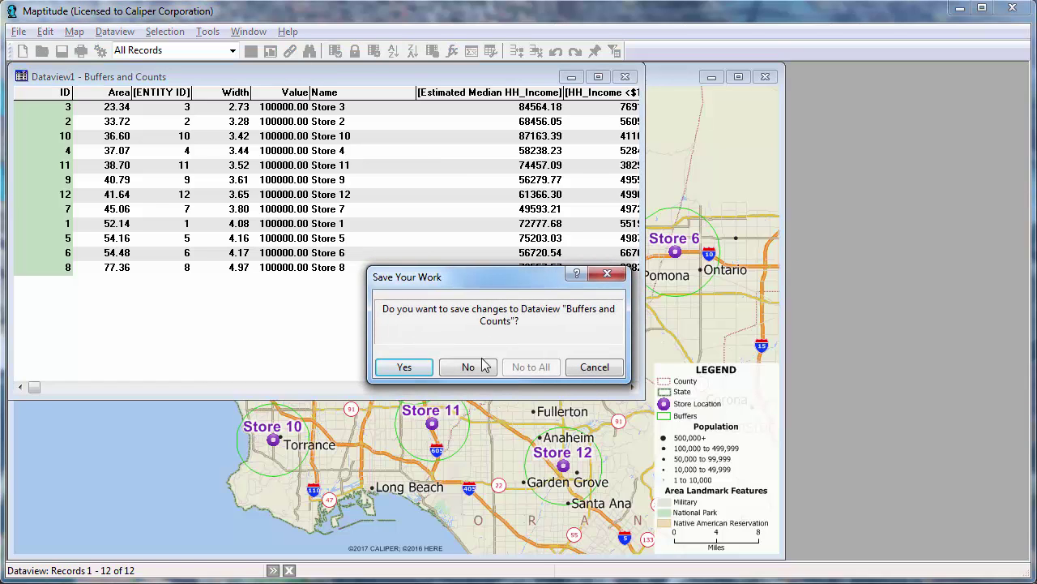
pyautogui.click(484, 366)
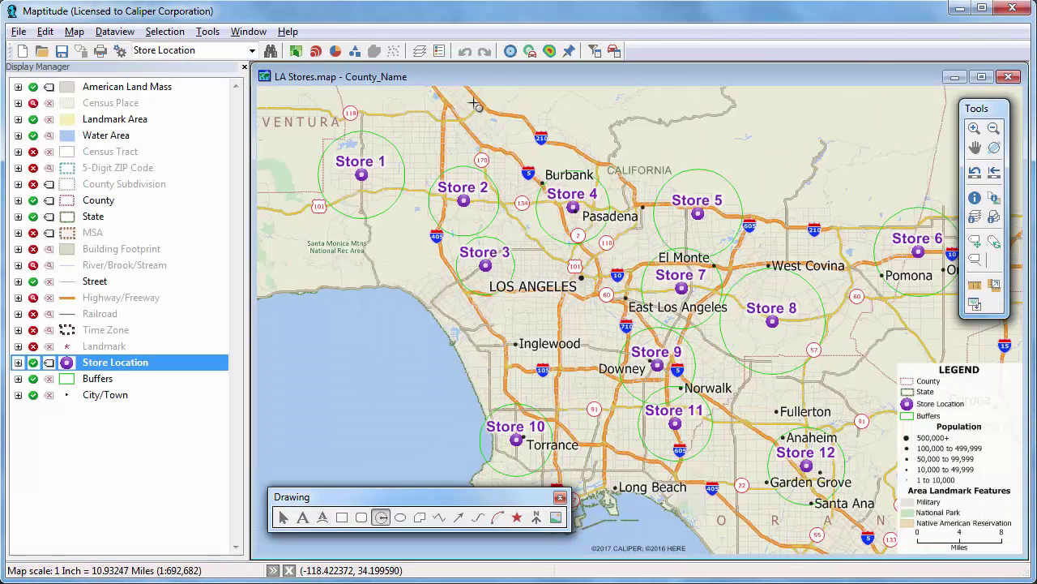
# Set combined evenly spaced buffers from 0 to 10 miles by 2 and create them.
pyautogui.click(510, 51)
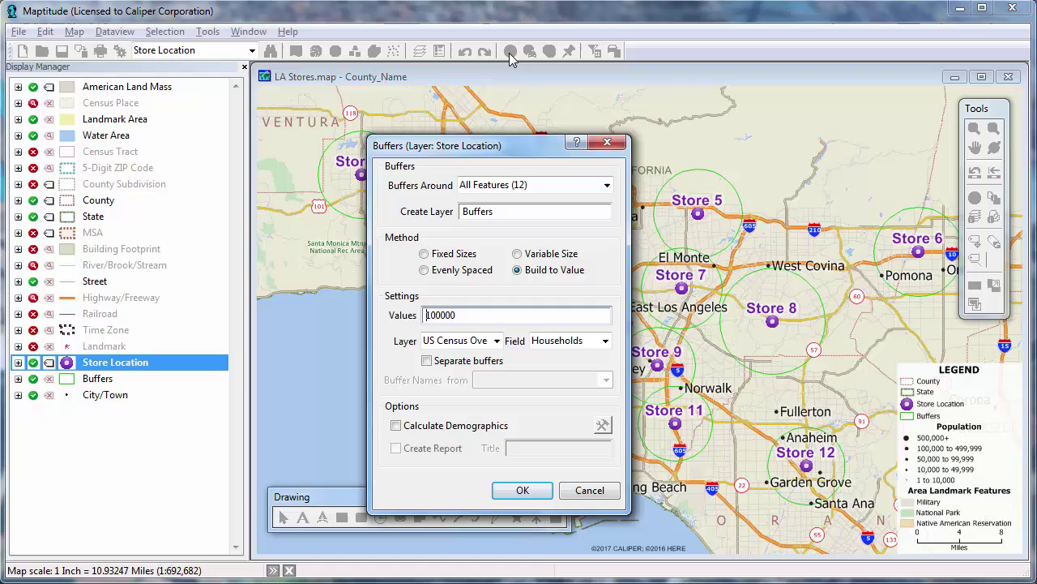
pyautogui.click(517, 255)
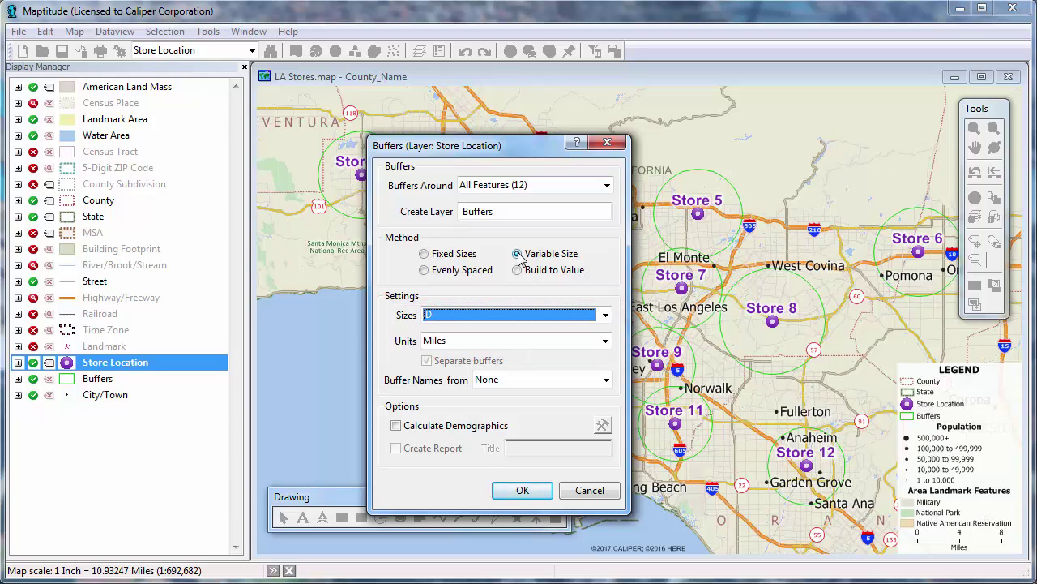
pyautogui.click(467, 275)
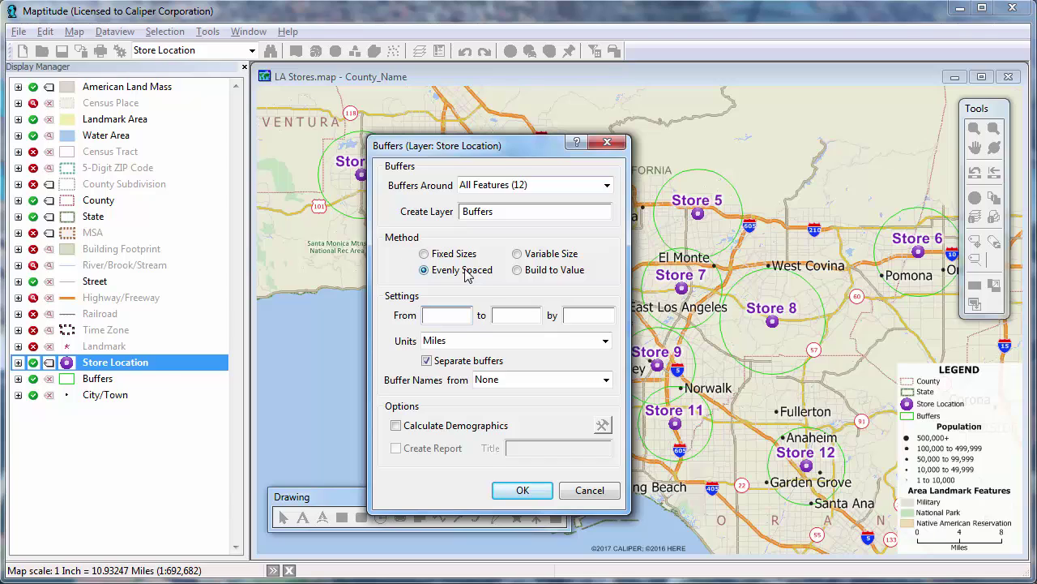
pyautogui.write('0')
pyautogui.click(512, 316)
pyautogui.write('10')
pyautogui.click(570, 317)
pyautogui.write('2')
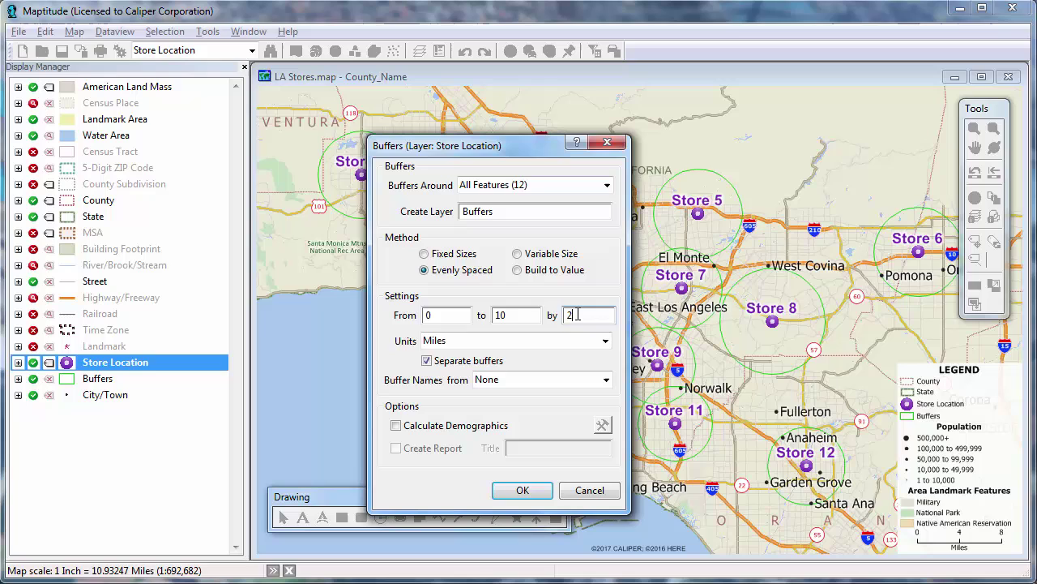
pyautogui.click(427, 361)
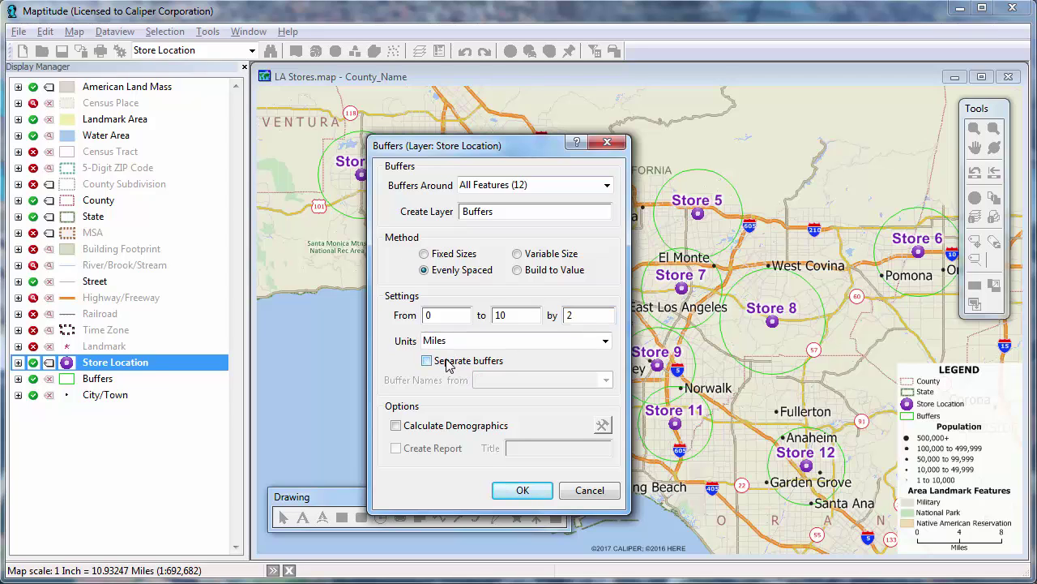
pyautogui.click(522, 490)
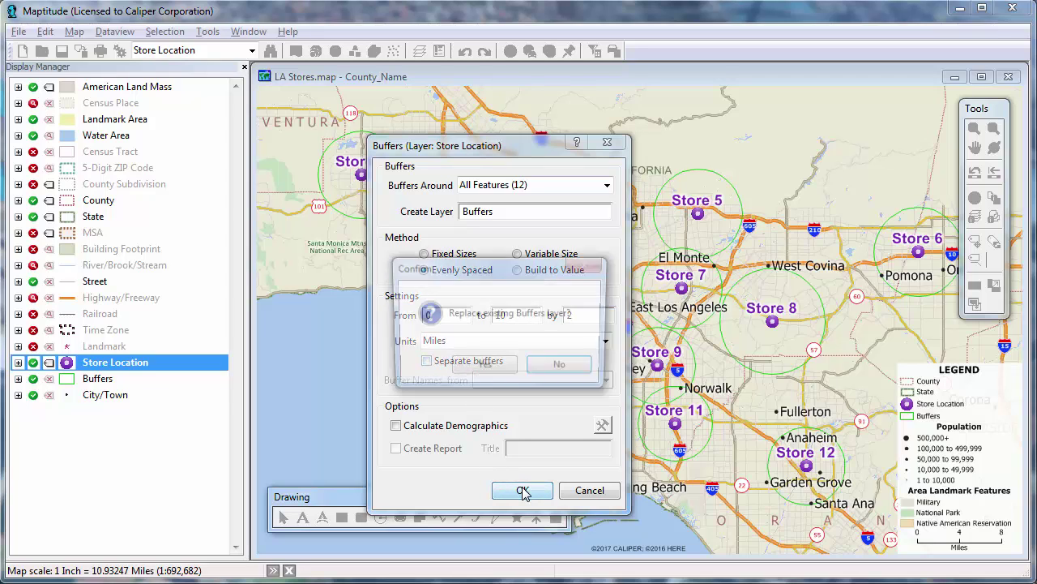
# Confirm replacing the existing Buffers layer with the new 2–10 mile rings.
pyautogui.click(498, 369)
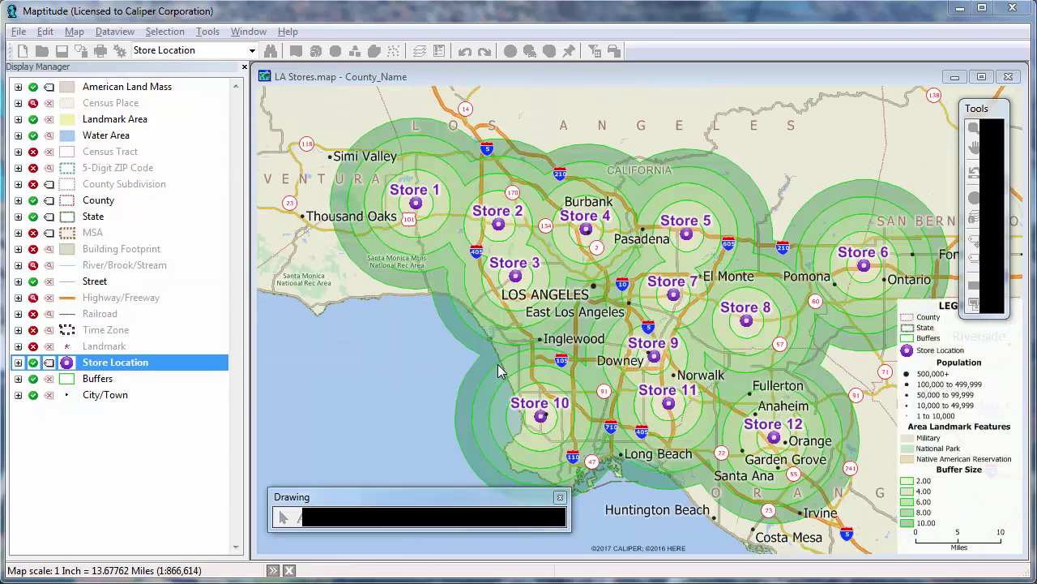